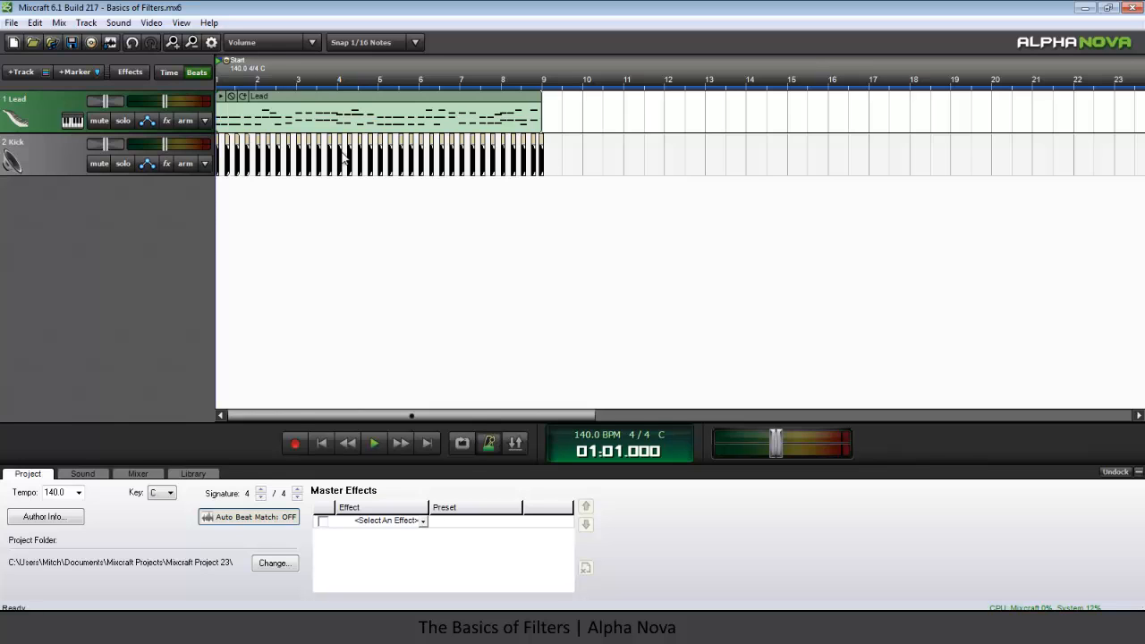
Step: Play the whole arrangement from the start until just past bar 9, and stop playback
scroll(344, 154, "up", 2)
scroll(349, 156, "down", 1)
key("Home")
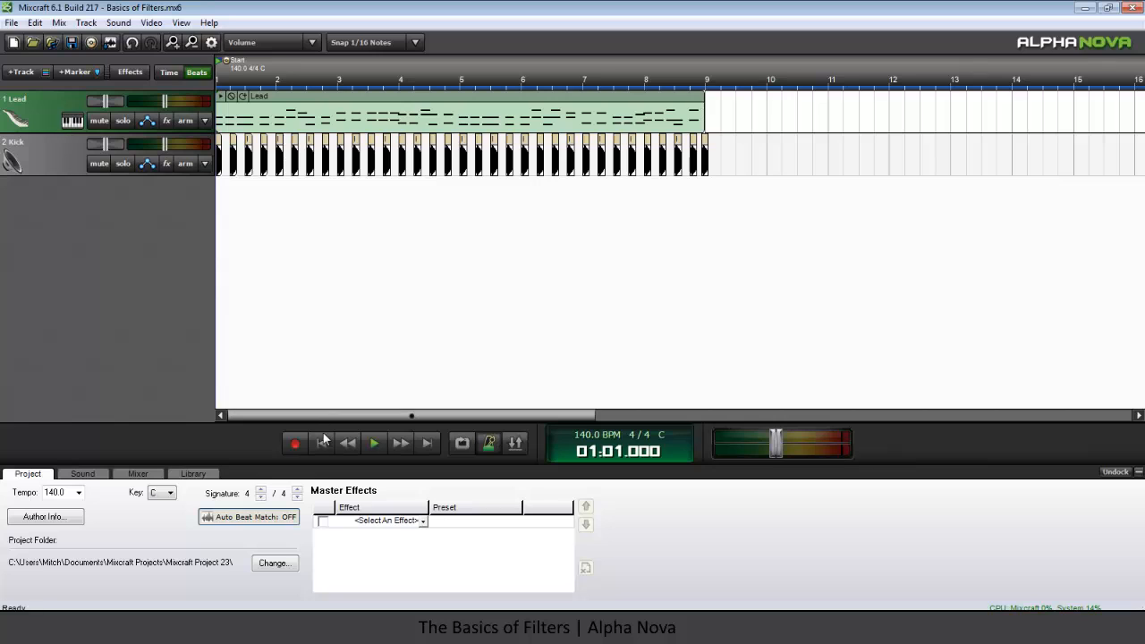
left_click(380, 448)
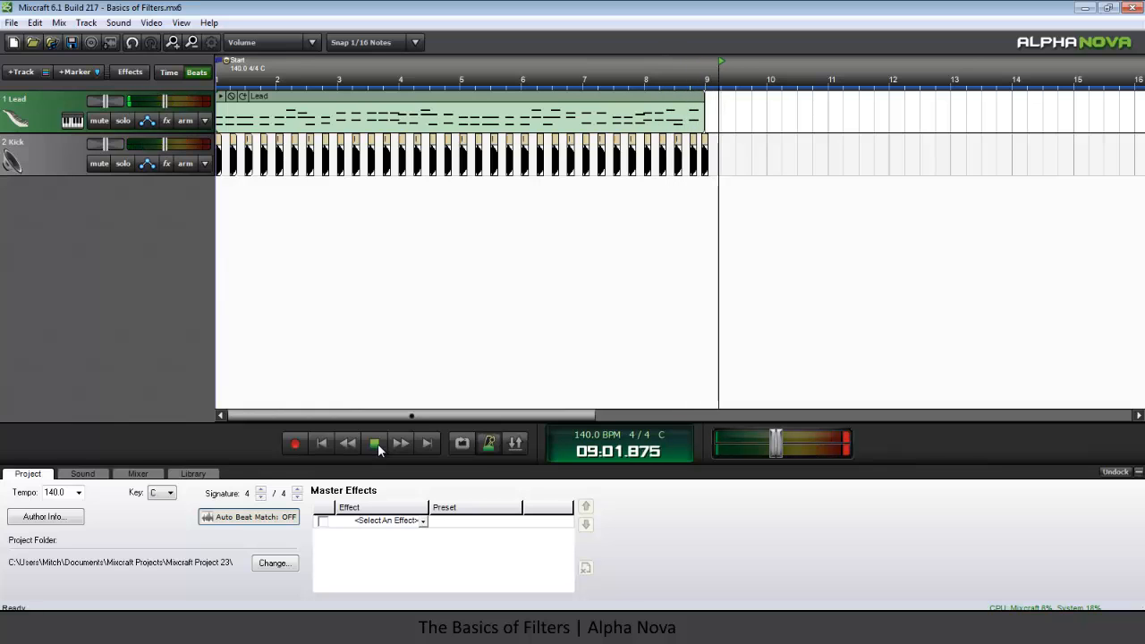
left_click(377, 449)
Step: Delete the extra kick clip at the start of bar 9 on the Kick track
scroll(743, 170, "up", 3)
left_click(665, 148)
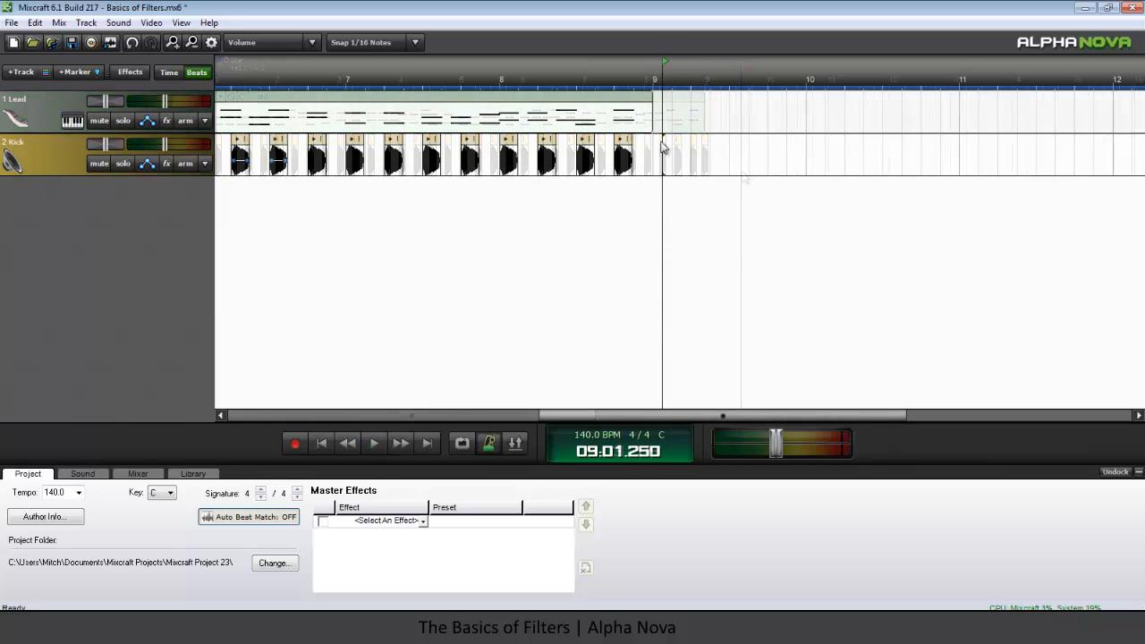
scroll(437, 189, "down", 2)
scroll(349, 159, "down", 1)
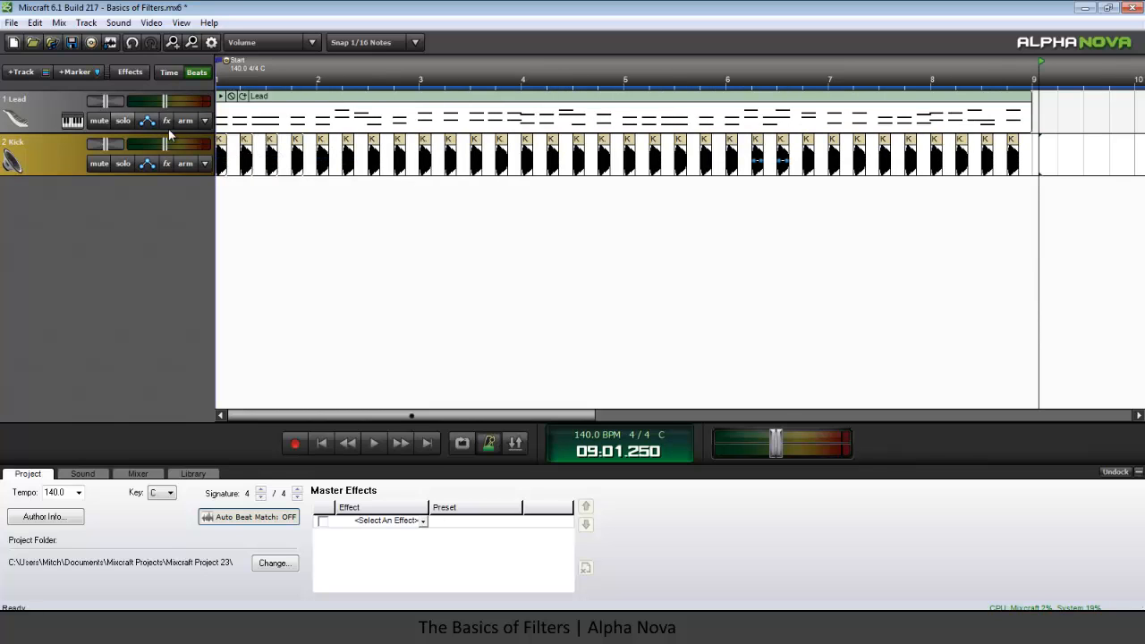
Step: Open the Lead track's Nexus instrument to view its preset, and close it again
left_click(73, 121)
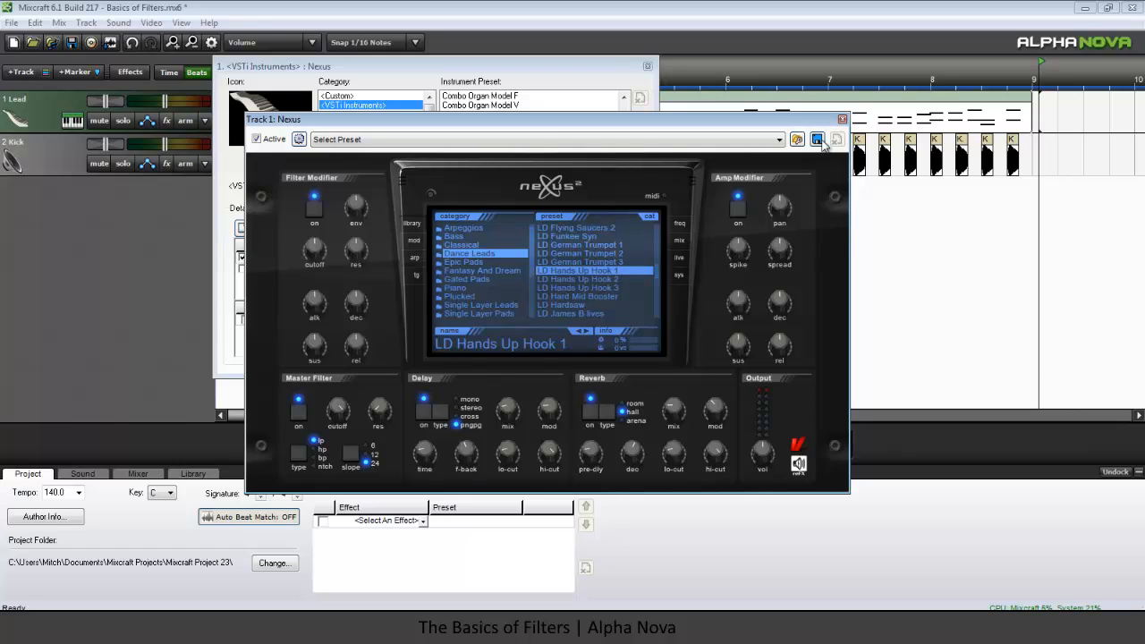
left_click(648, 68)
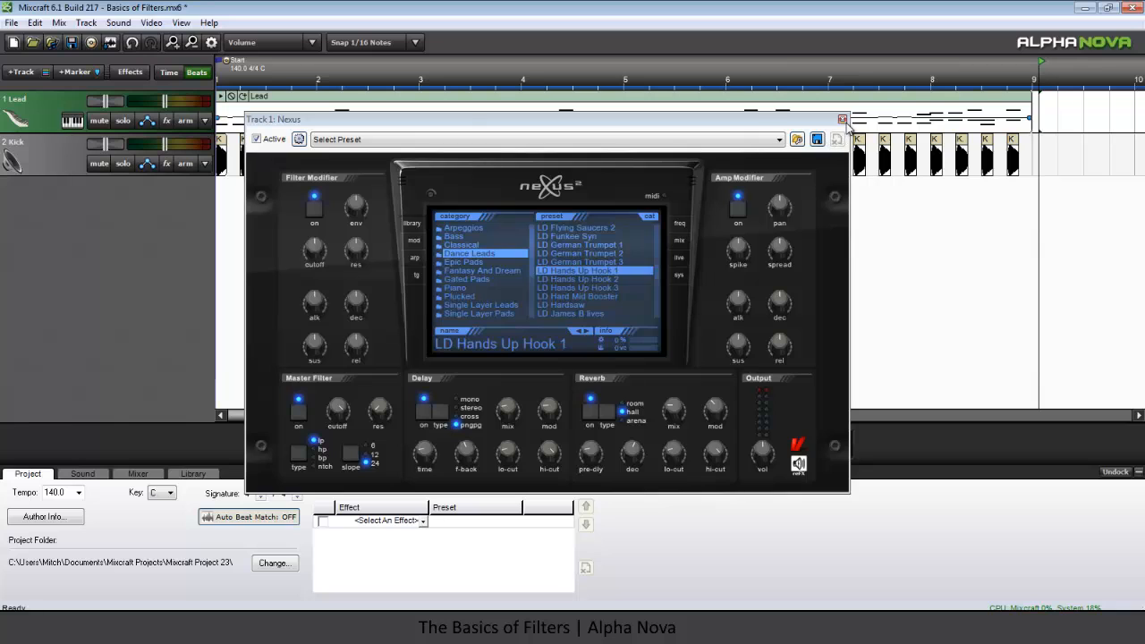
left_click_drag(797, 126, 774, 204)
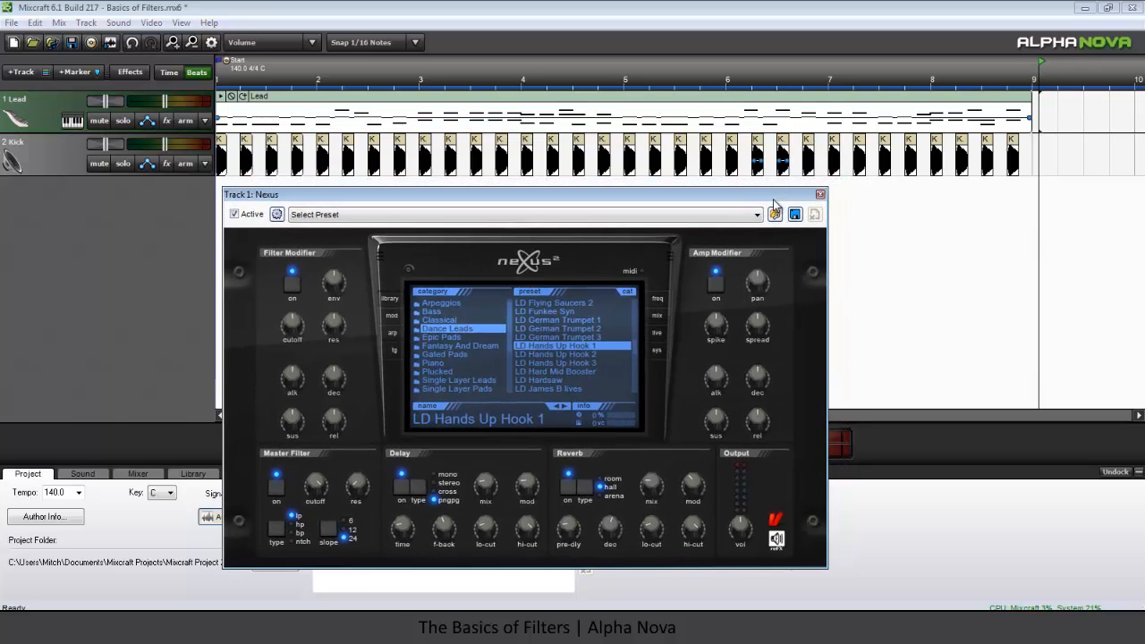
left_click(820, 195)
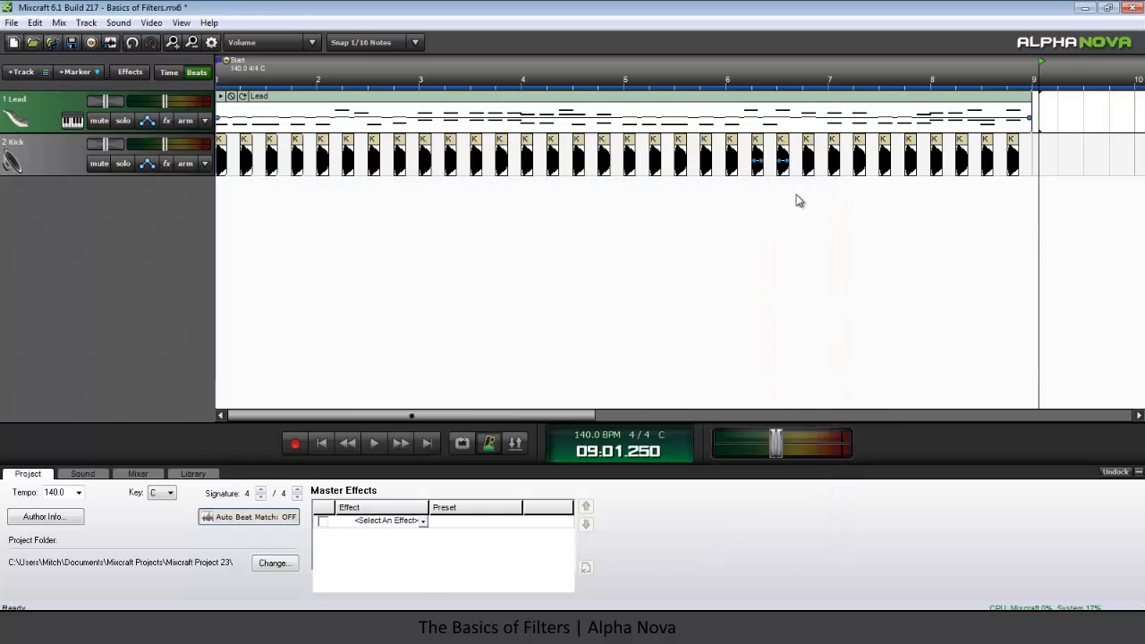
Step: Lower the start of the Lead clip's Low Pass Cutoff envelope to make a rising ramp, and play it from the beginning
left_click(249, 45)
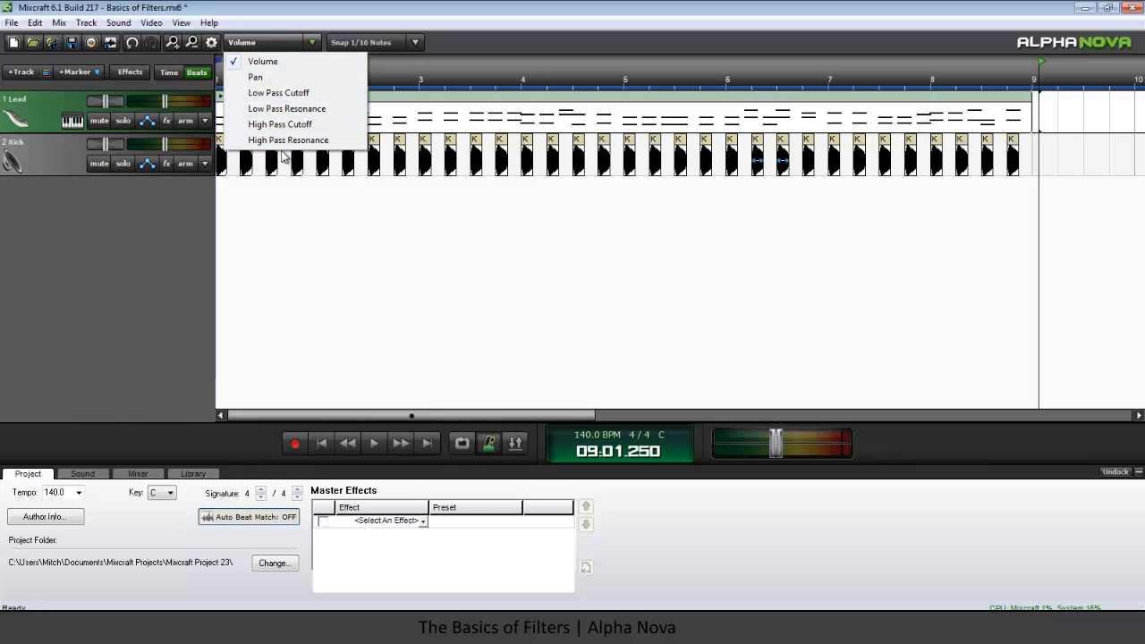
left_click(290, 94)
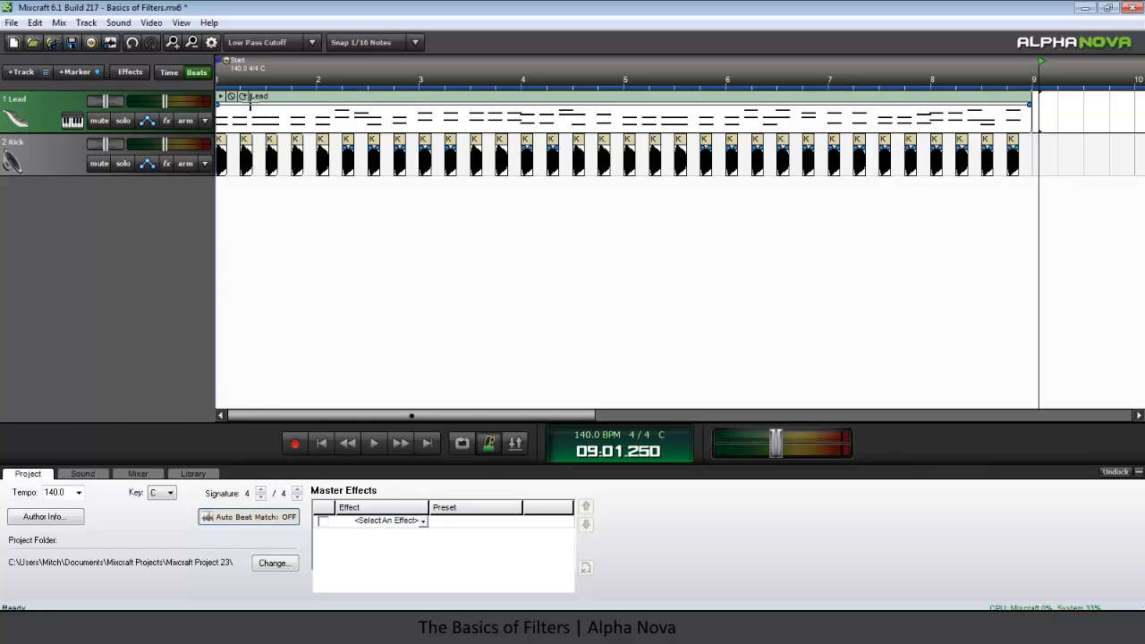
left_click_drag(220, 106, 209, 125)
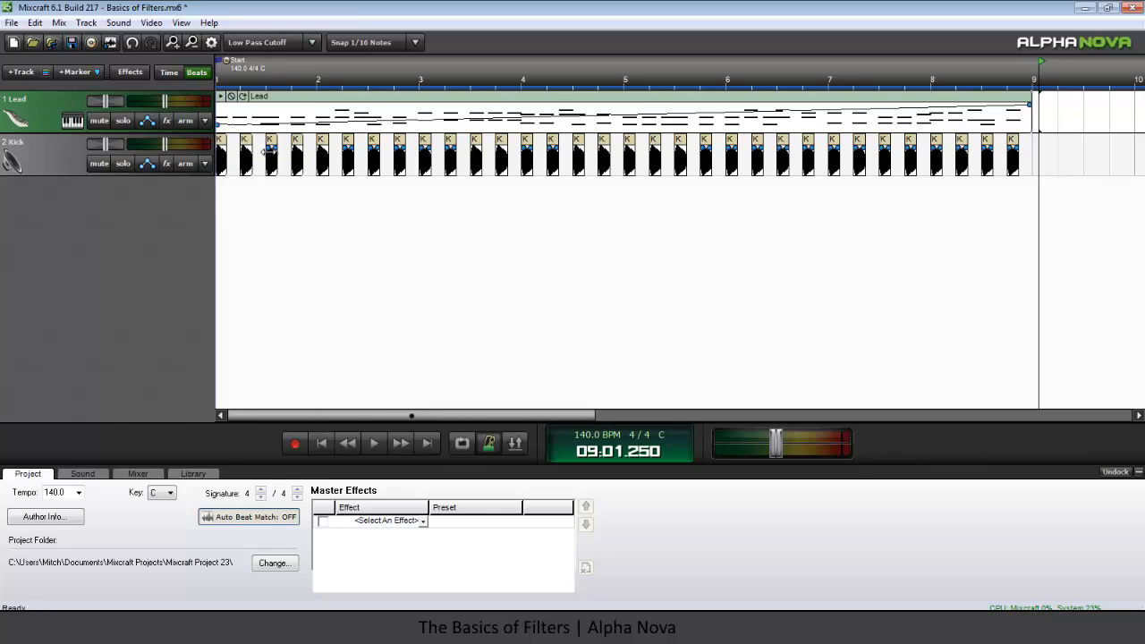
left_click(322, 444)
key("space")
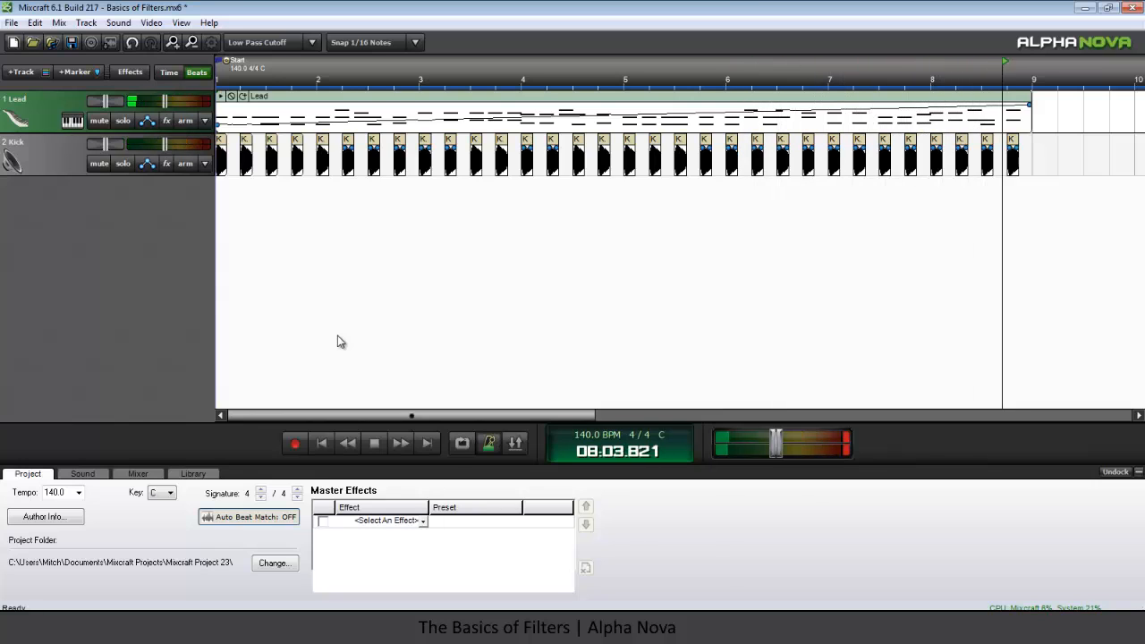
Step: Add the Classic Master Limiter to the master effects and adjust its settings away from the Master CD preset
left_click(422, 520)
left_click(429, 391)
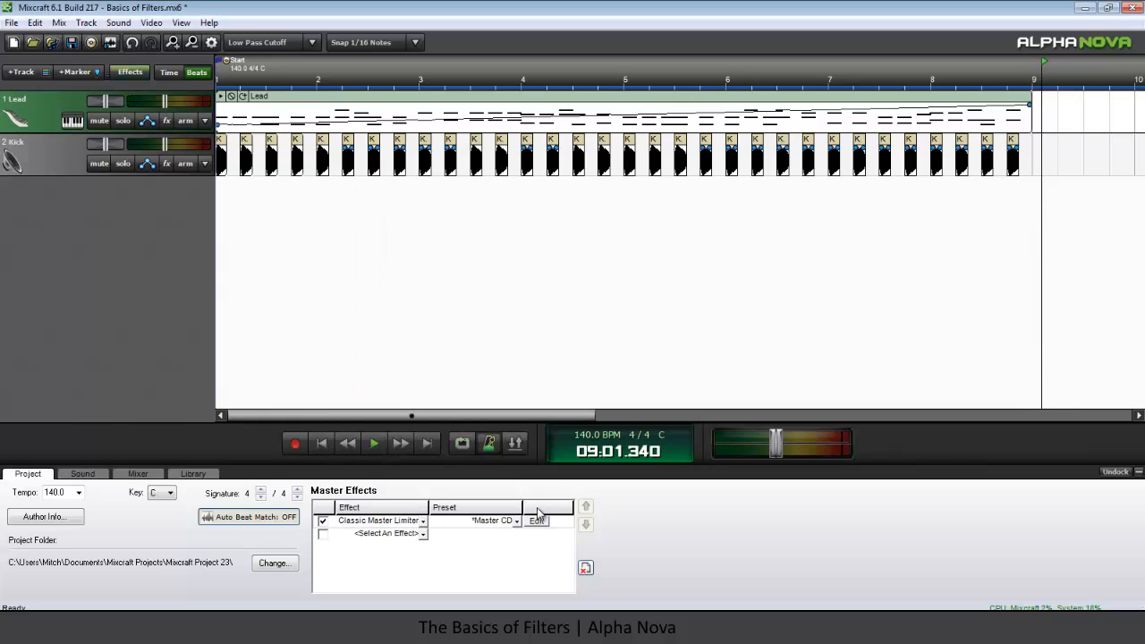
left_click(536, 521)
left_click_drag(449, 338, 446, 343)
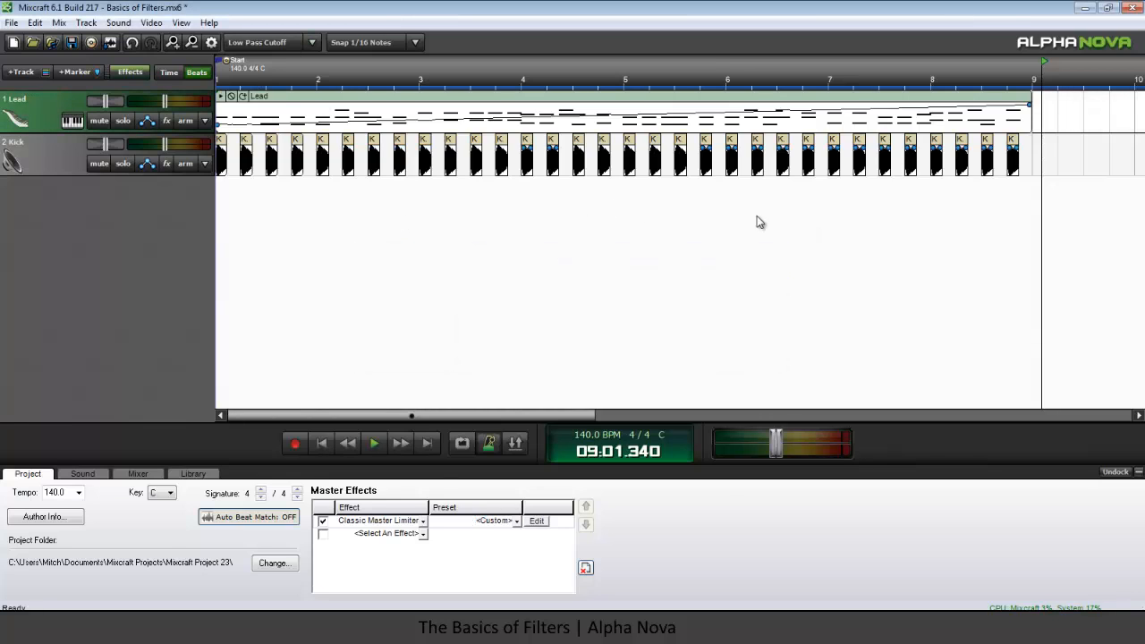
Step: Raise the end of the Lead clip's Low Pass Resonance envelope to about the middle, and play the project from the start
left_click(265, 43)
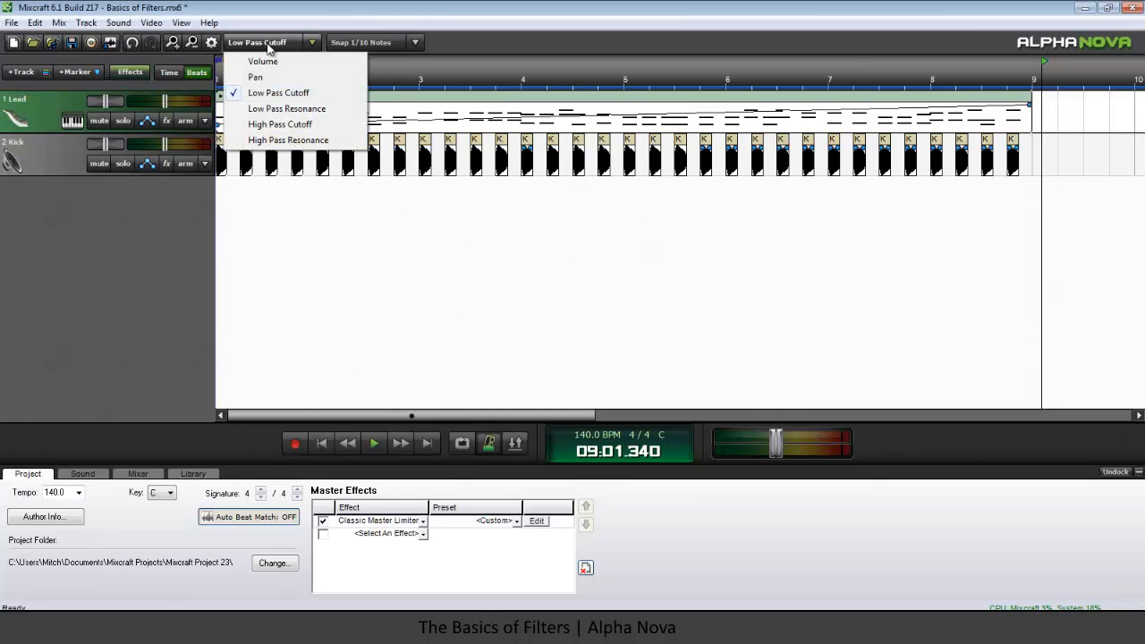
left_click(265, 110)
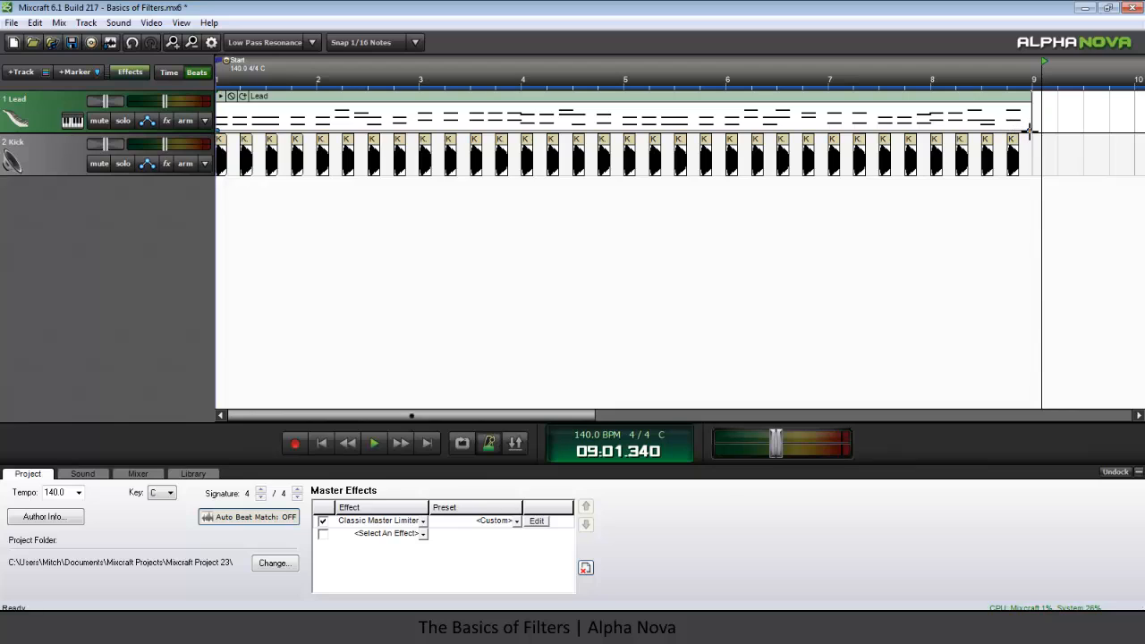
left_click_drag(1031, 130, 1039, 114)
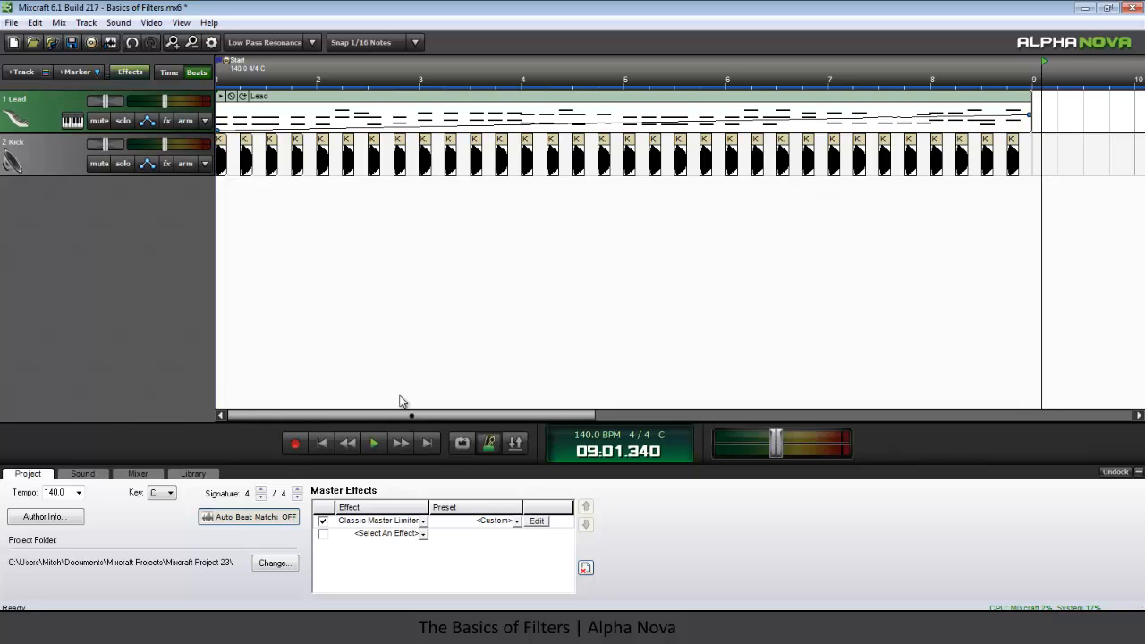
key("Home")
key("space")
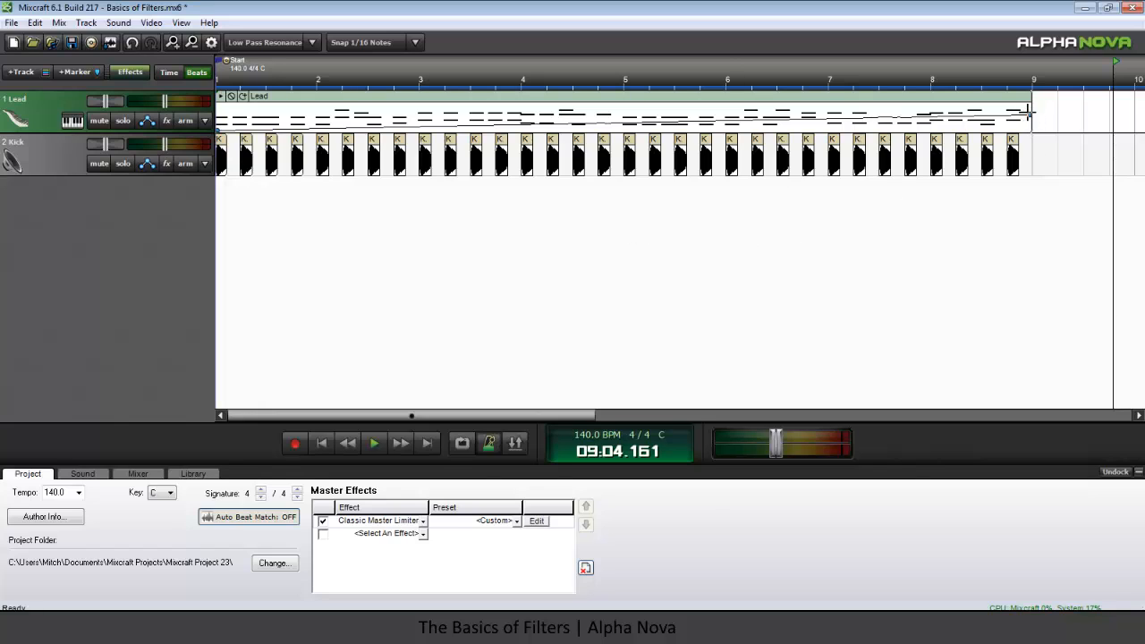
Step: Return the Lead clip's Low Pass Cutoff envelope to a flat line at its maximum
left_click(277, 38)
left_click(273, 95)
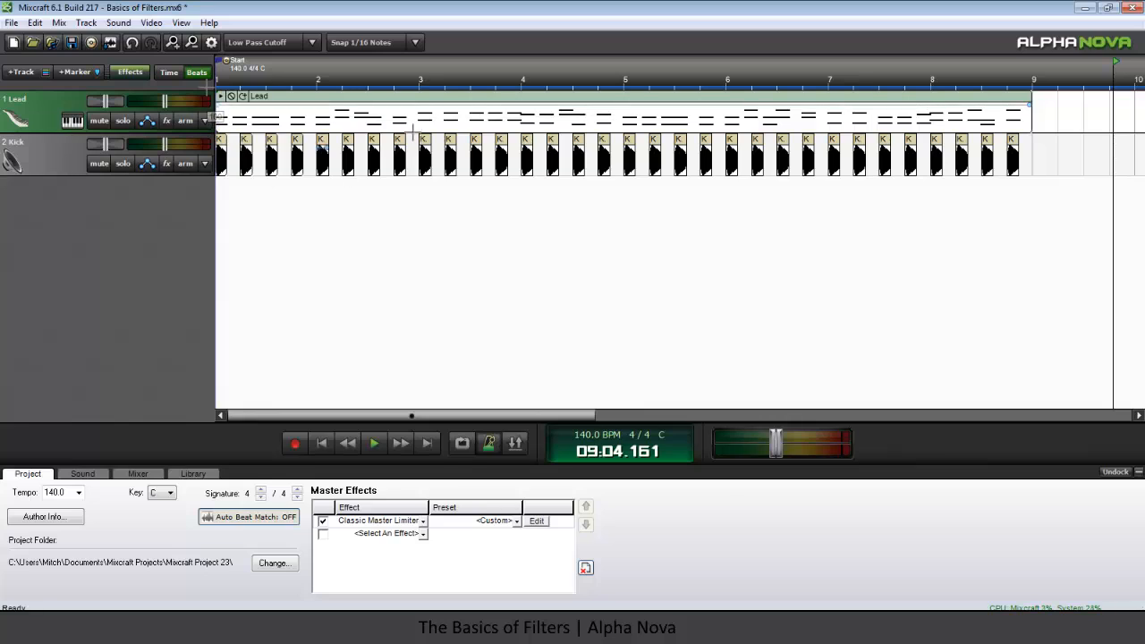
Step: Show the Lead track's automation lane and look through the Nexus parameters available for automation
left_click(149, 120)
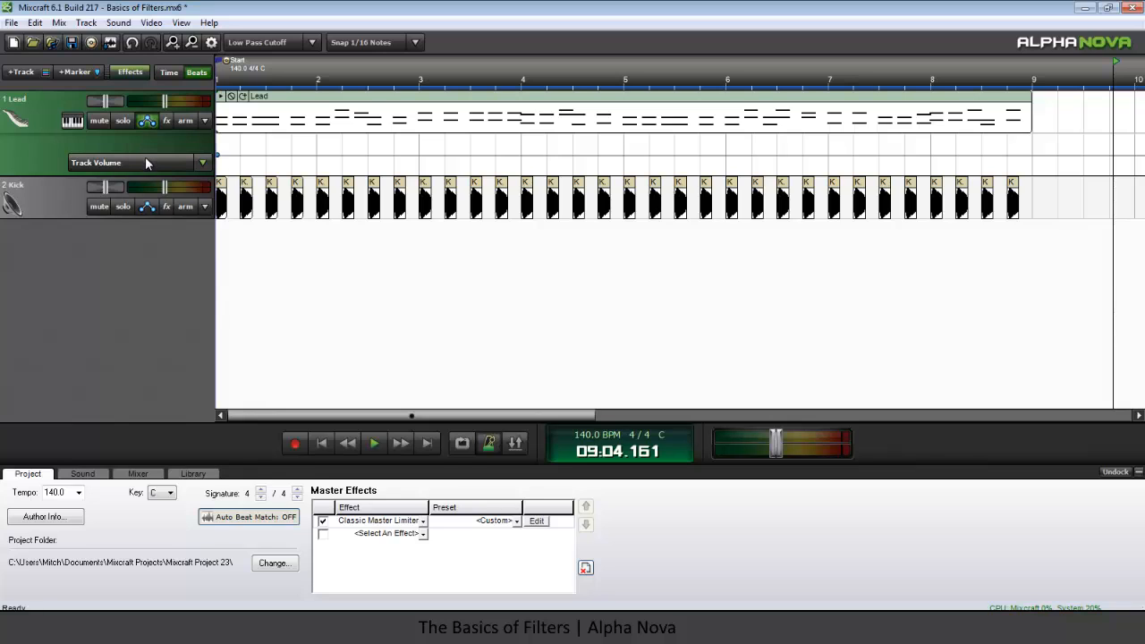
left_click(143, 163)
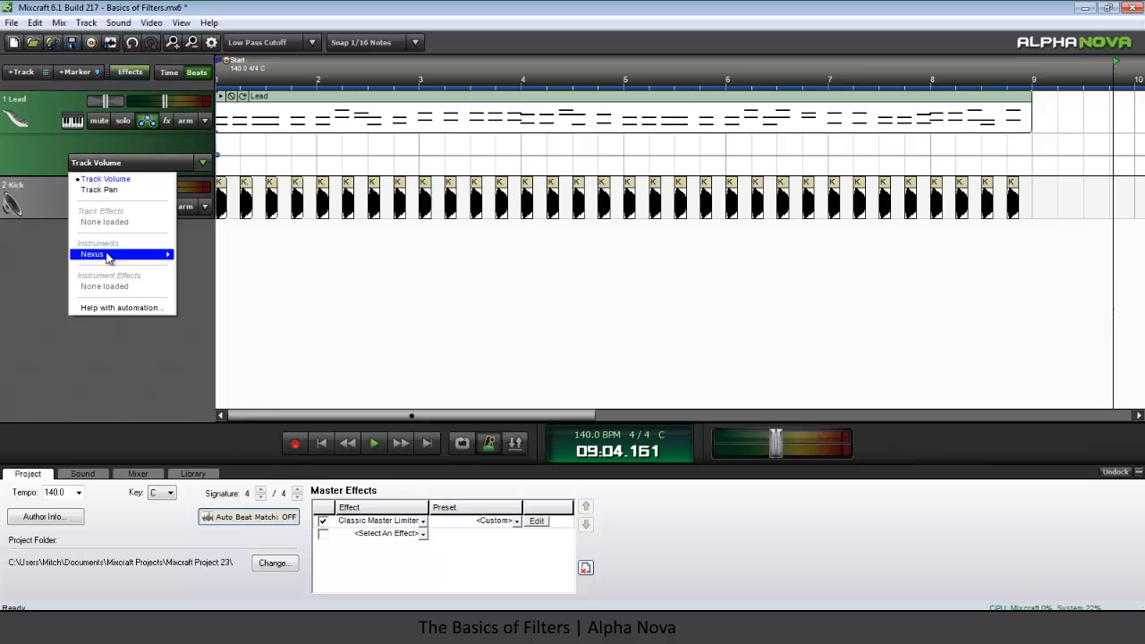
mouse_move(107, 257)
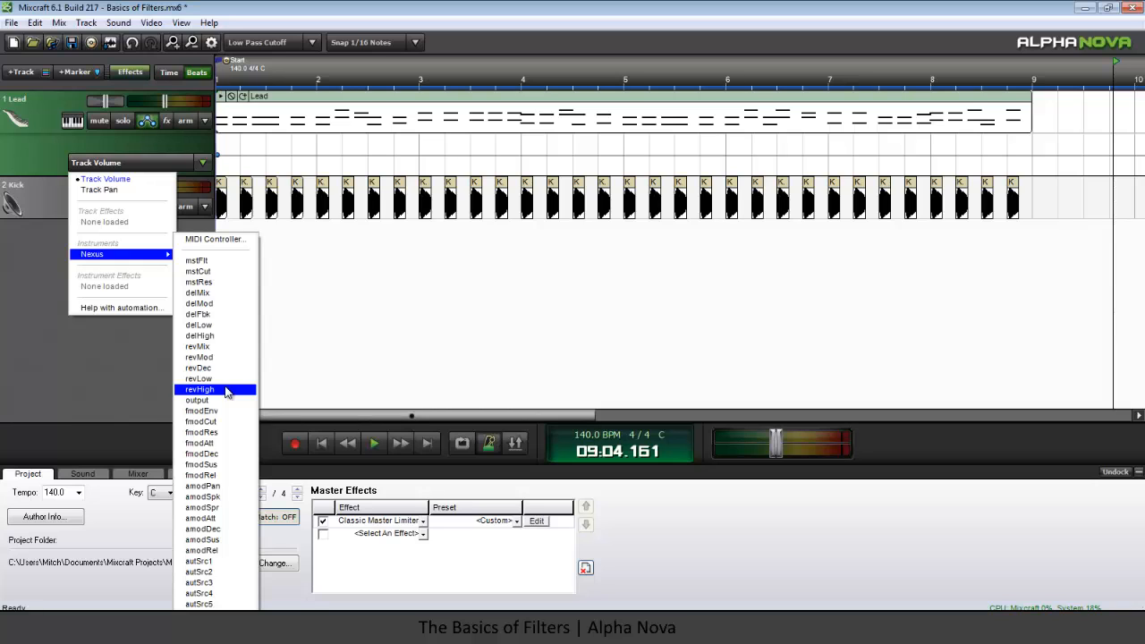
left_click(77, 146)
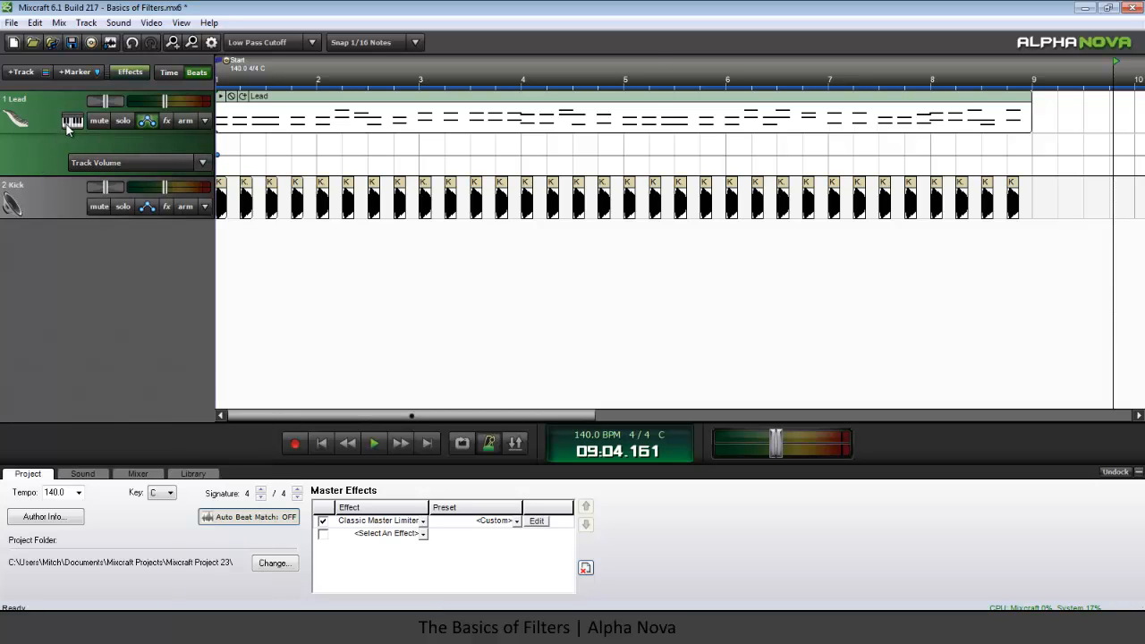
Step: Audition the Lead clip while varying the master filter cutoff in Nexus, and close the instrument
left_click(72, 121)
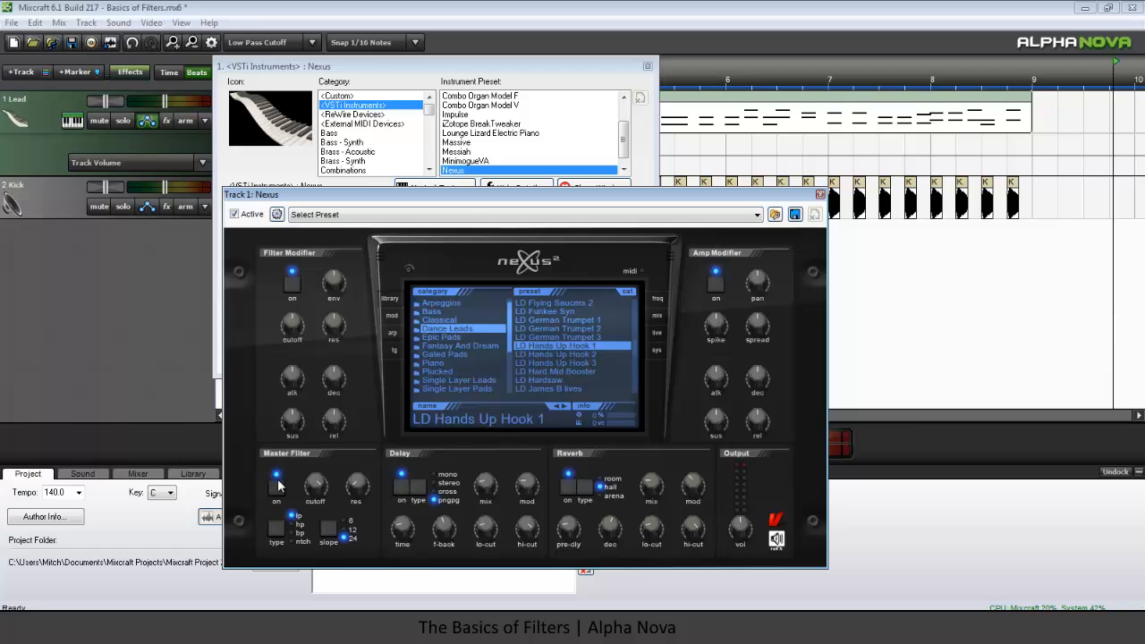
mouse_move(310, 488)
left_click(648, 66)
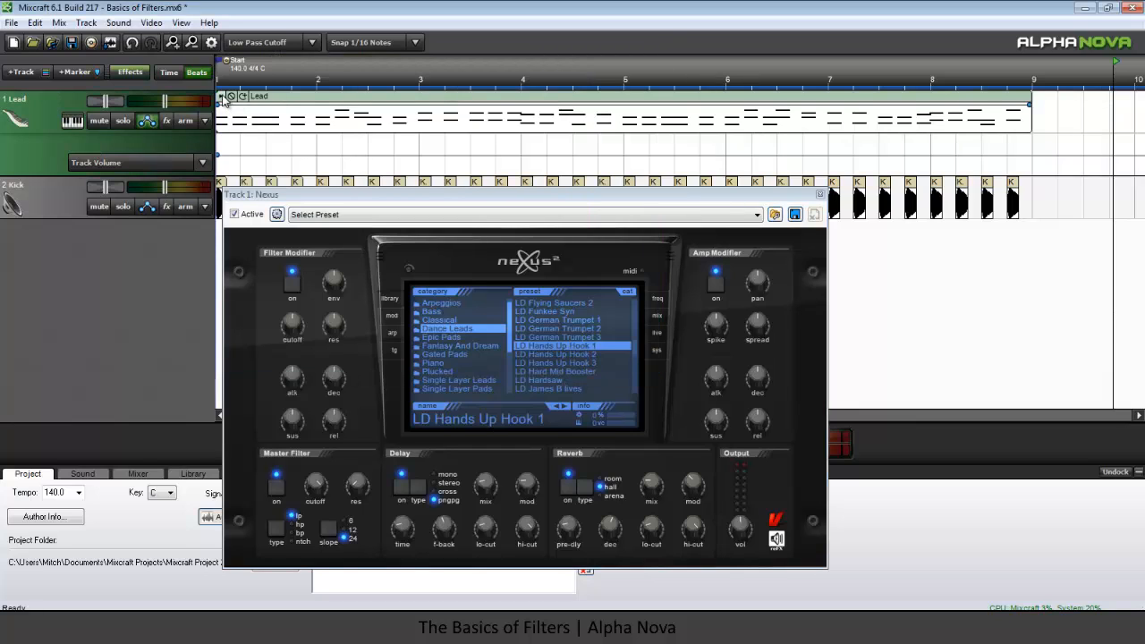
key("space")
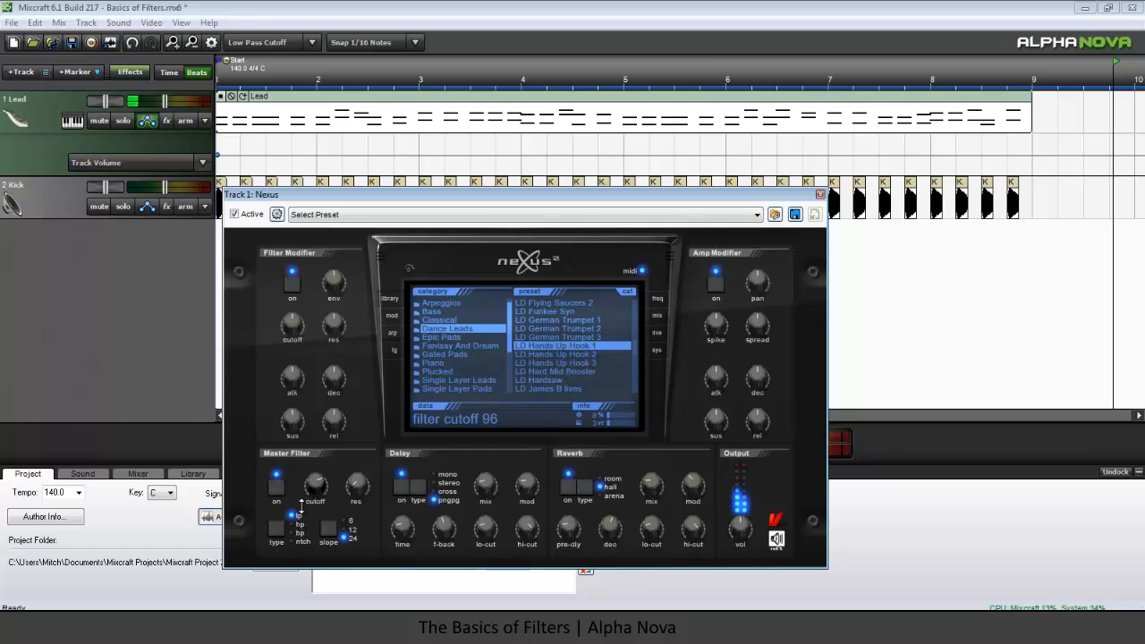
left_click(221, 96)
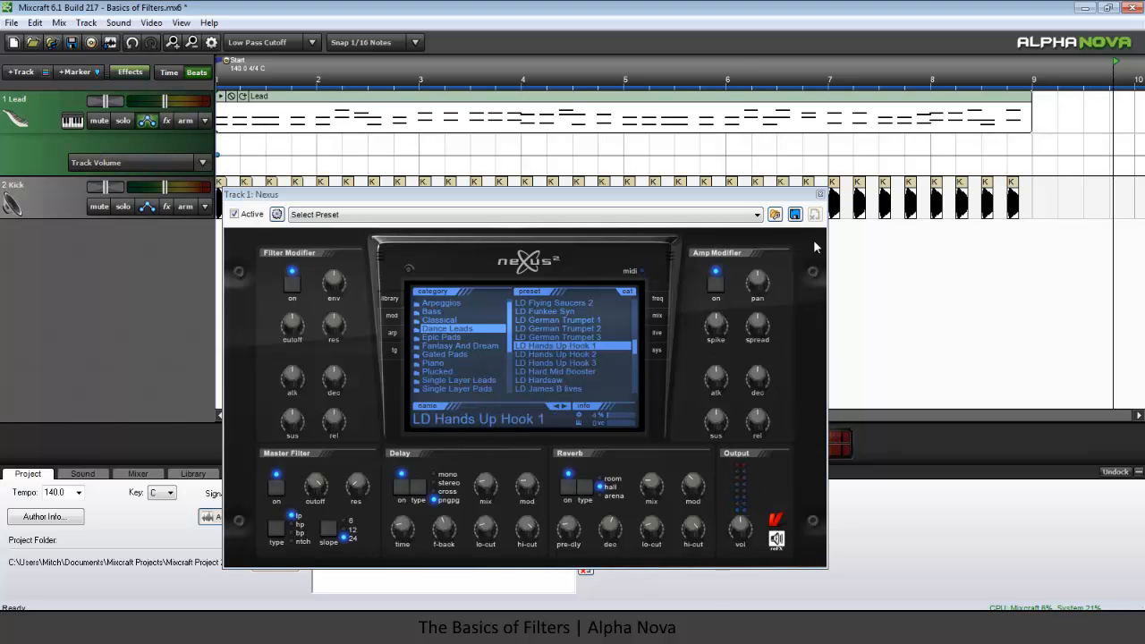
left_click(820, 196)
Step: Automate Nexus mstCut on the Lead track as a ramp rising from near minimum to bar 9, and play it from the start
left_click(102, 163)
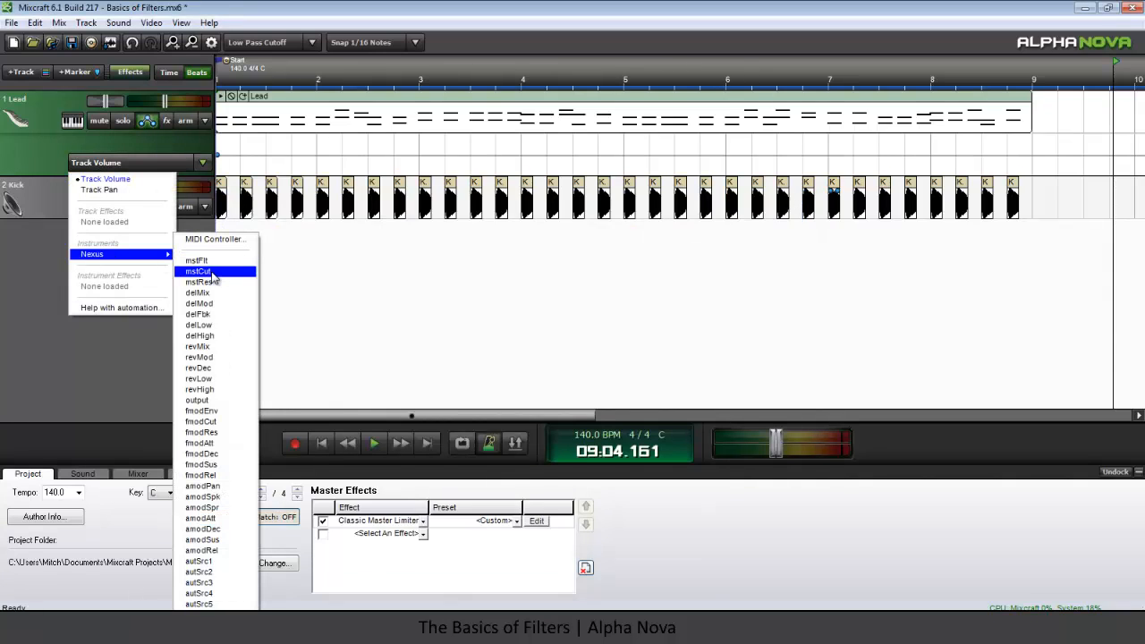
left_click(213, 273)
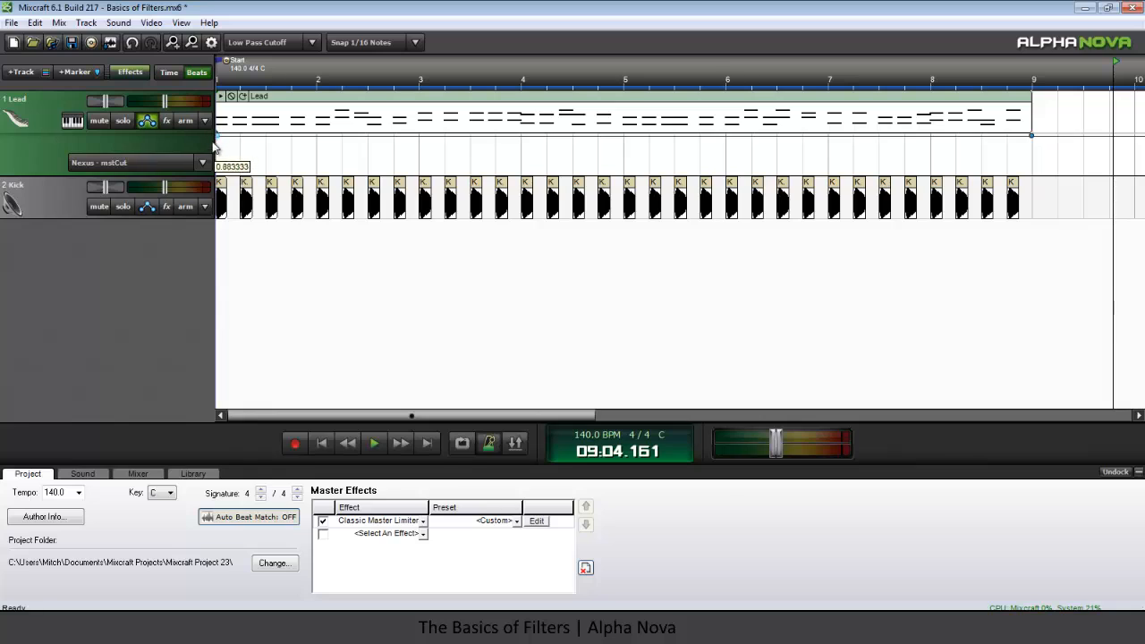
left_click_drag(216, 135, 202, 177)
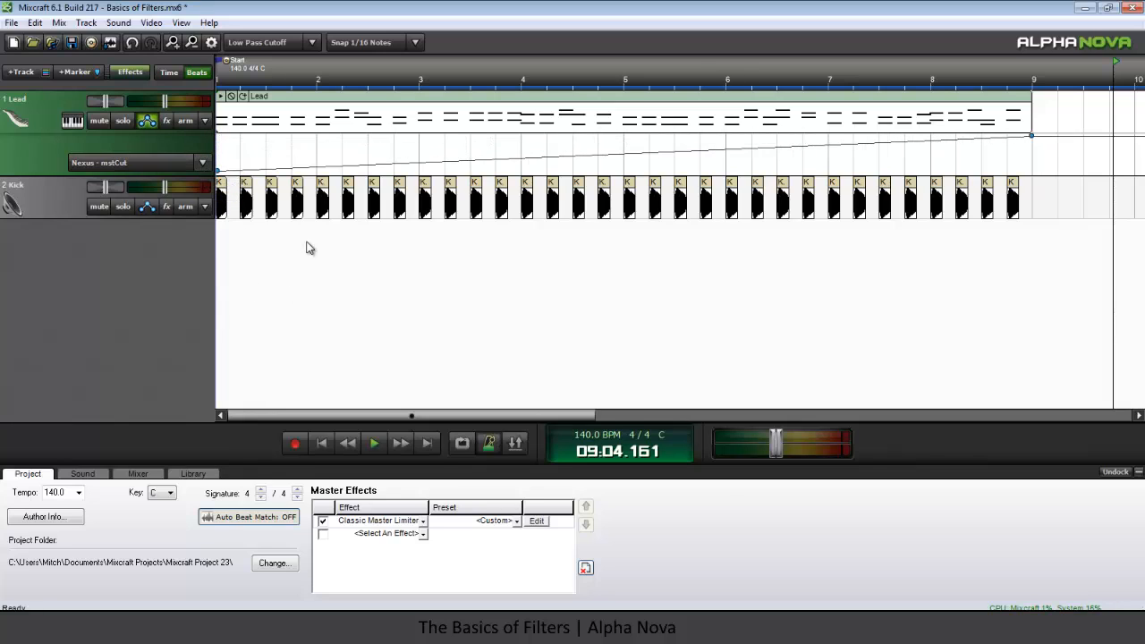
left_click(322, 444)
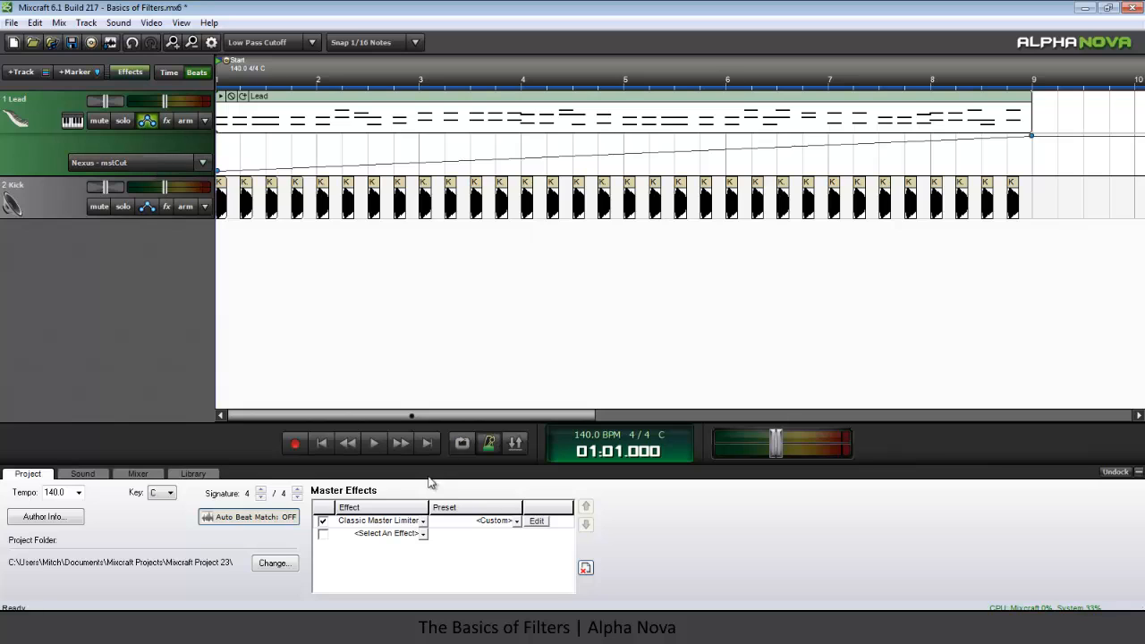
left_click(374, 444)
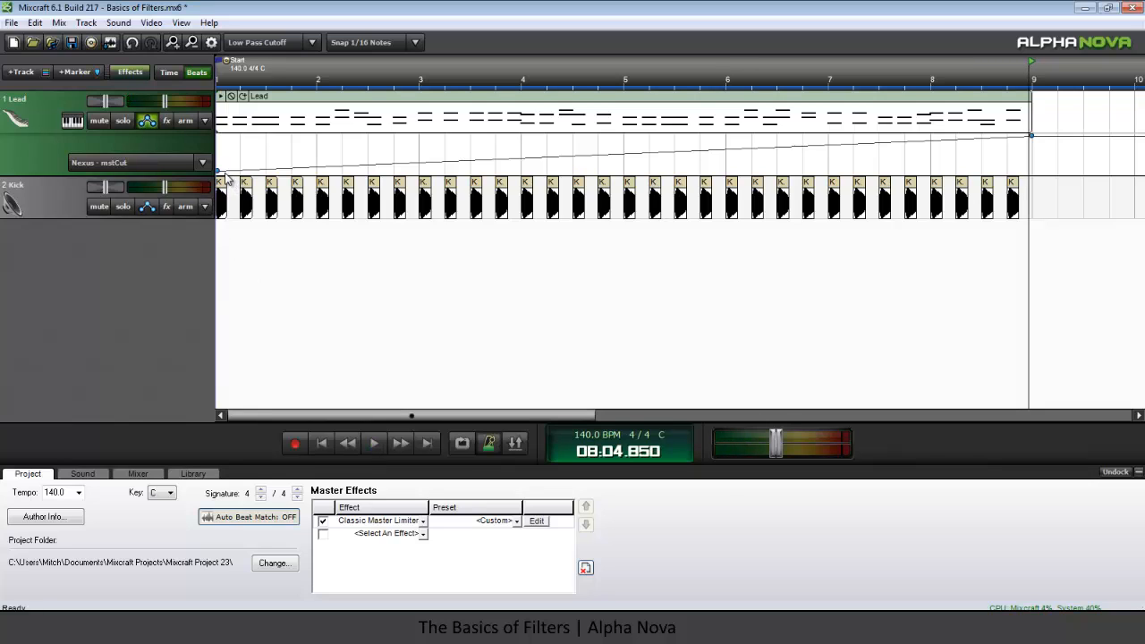
Step: Flatten the mstCut automation by raising its first point to the end level and deleting the point at bar 9
left_click_drag(217, 170, 217, 135)
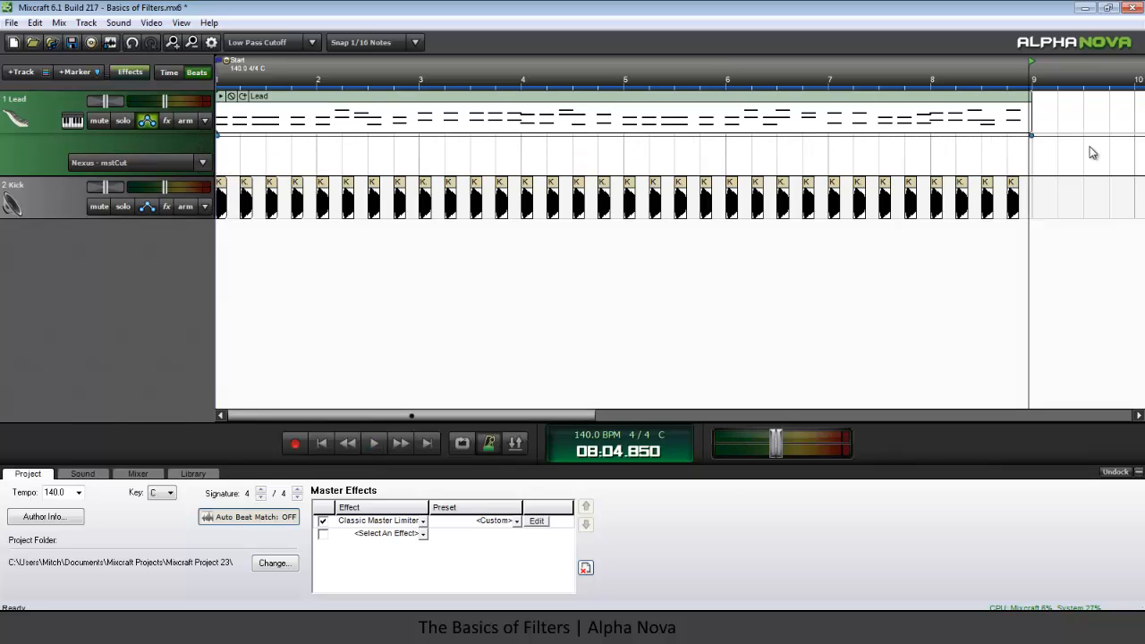
right_click(1032, 135)
left_click(1053, 237)
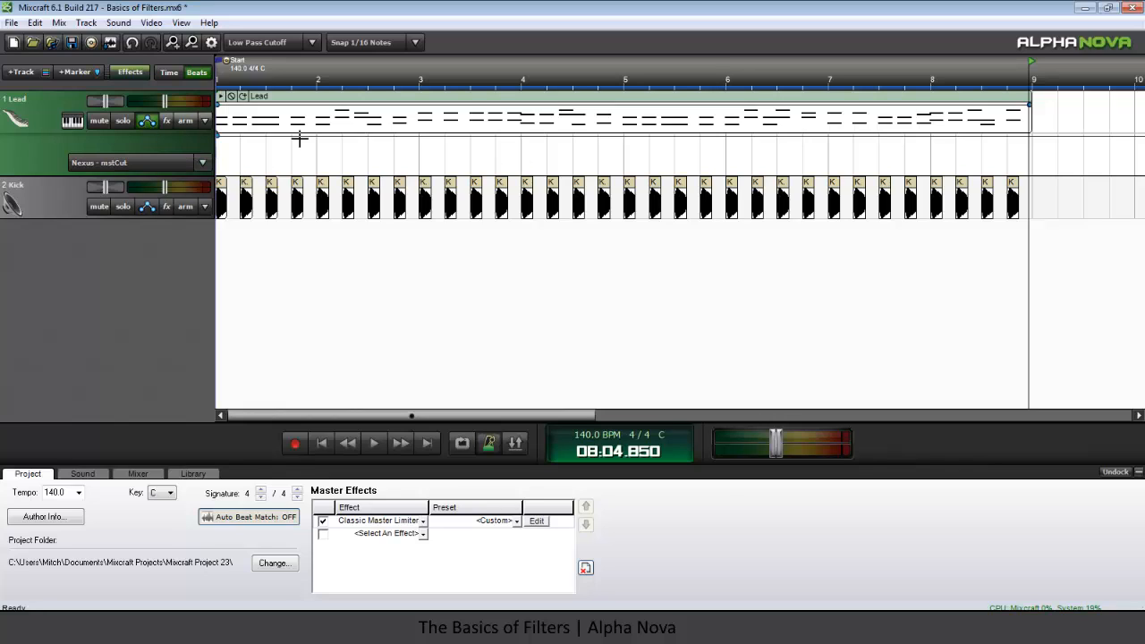
Step: Hide the Lead track's automation lane, automate High Pass Cutoff as a ramp rising to bar 9, and play it from the start
left_click(145, 126)
left_click(267, 41)
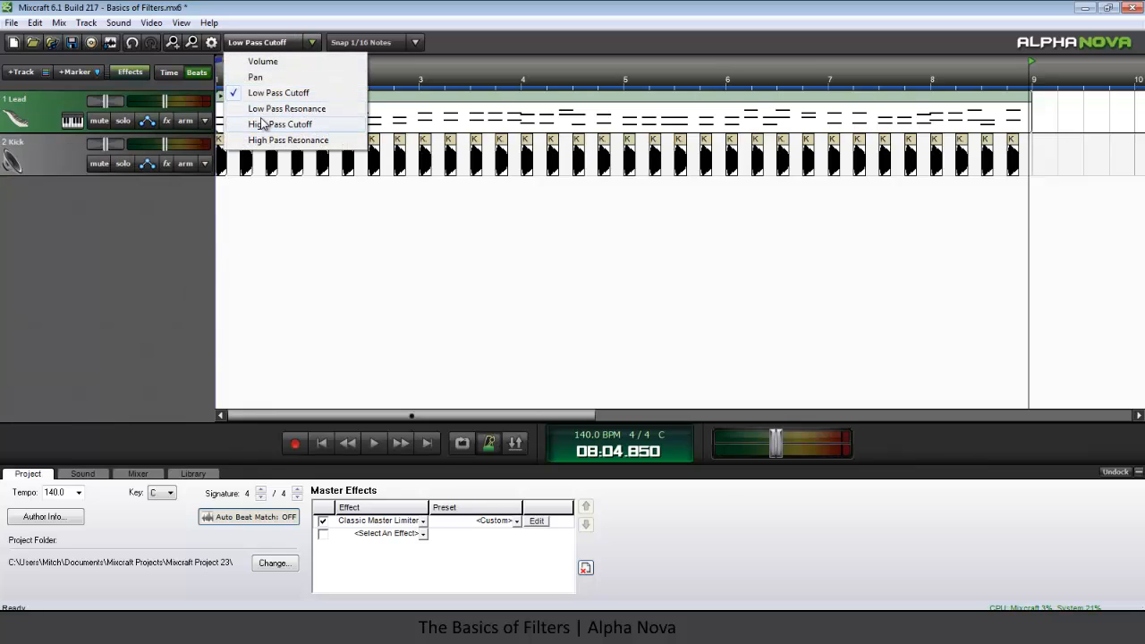
left_click(264, 123)
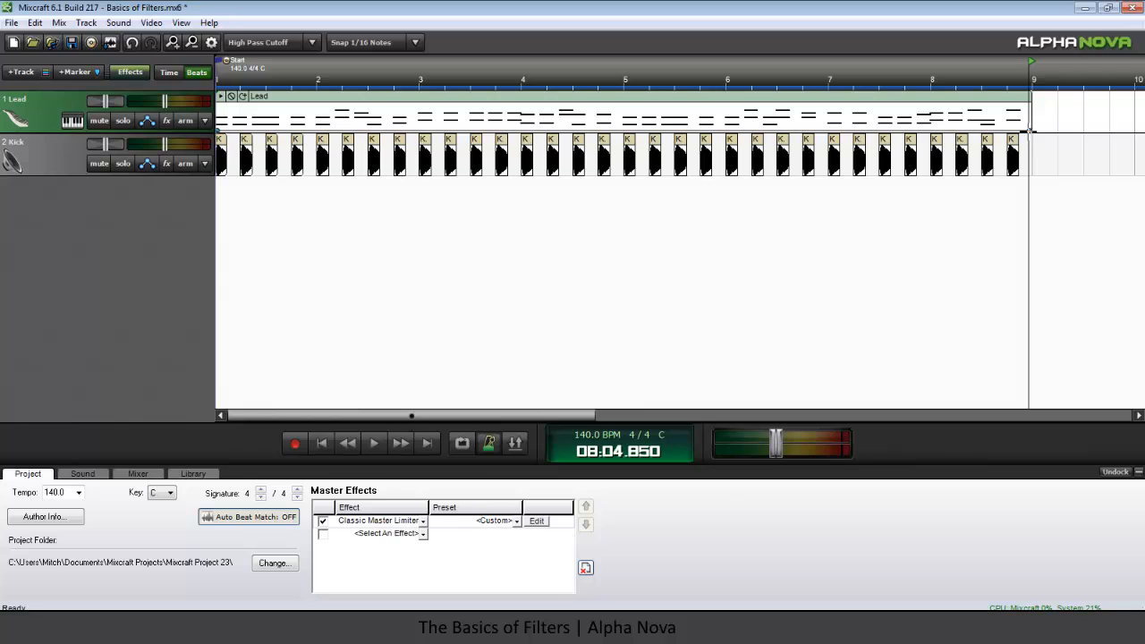
left_click_drag(1035, 123, 1039, 108)
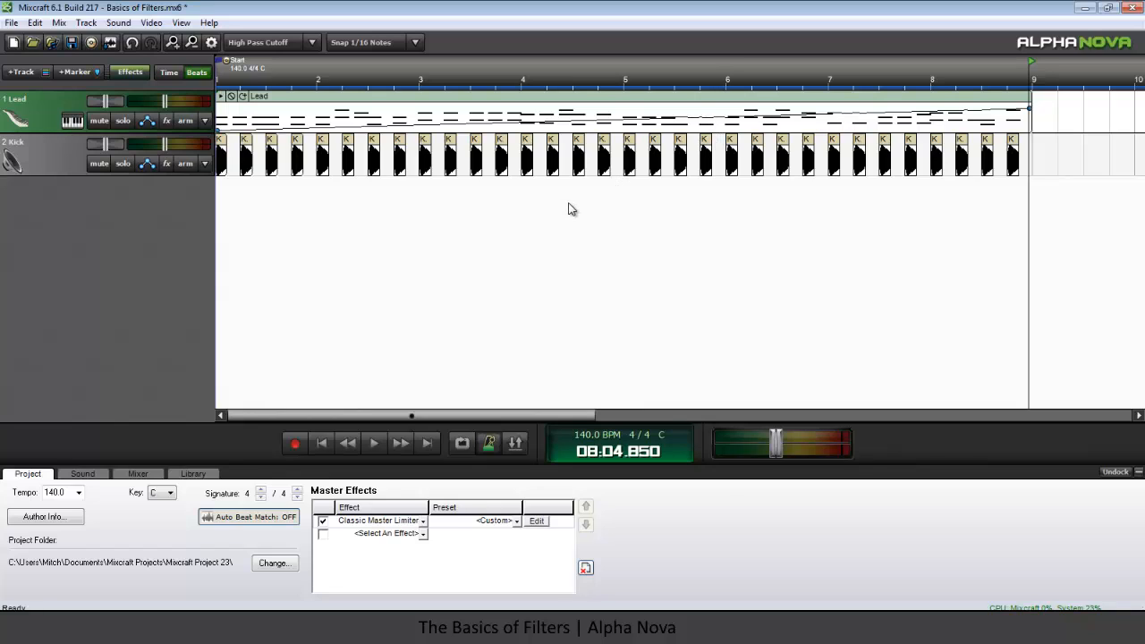
left_click(323, 445)
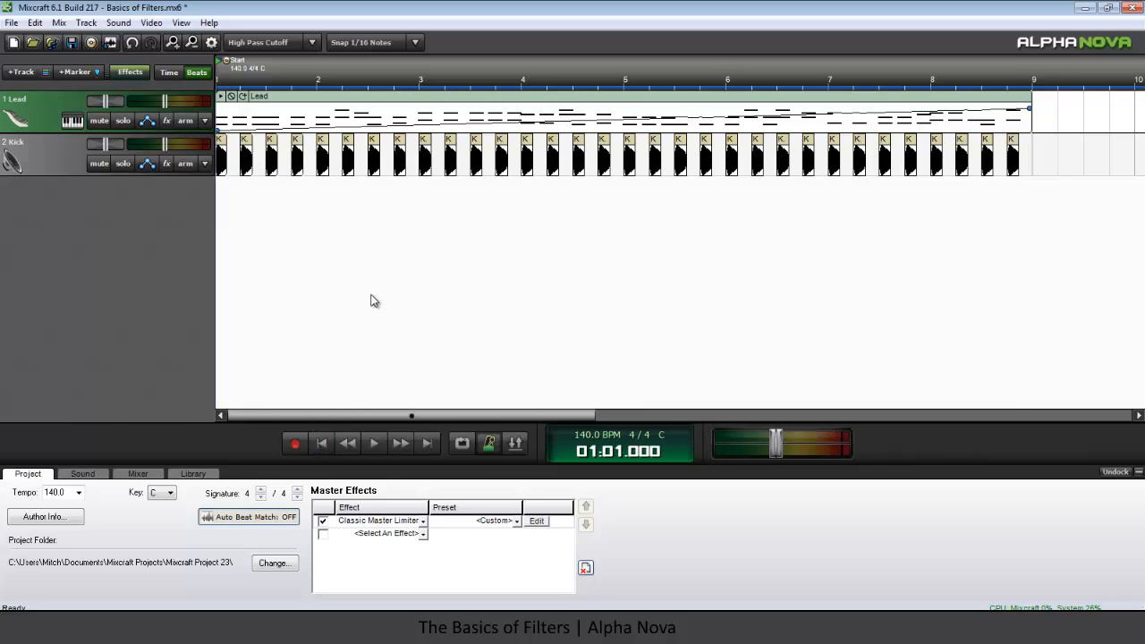
key("space")
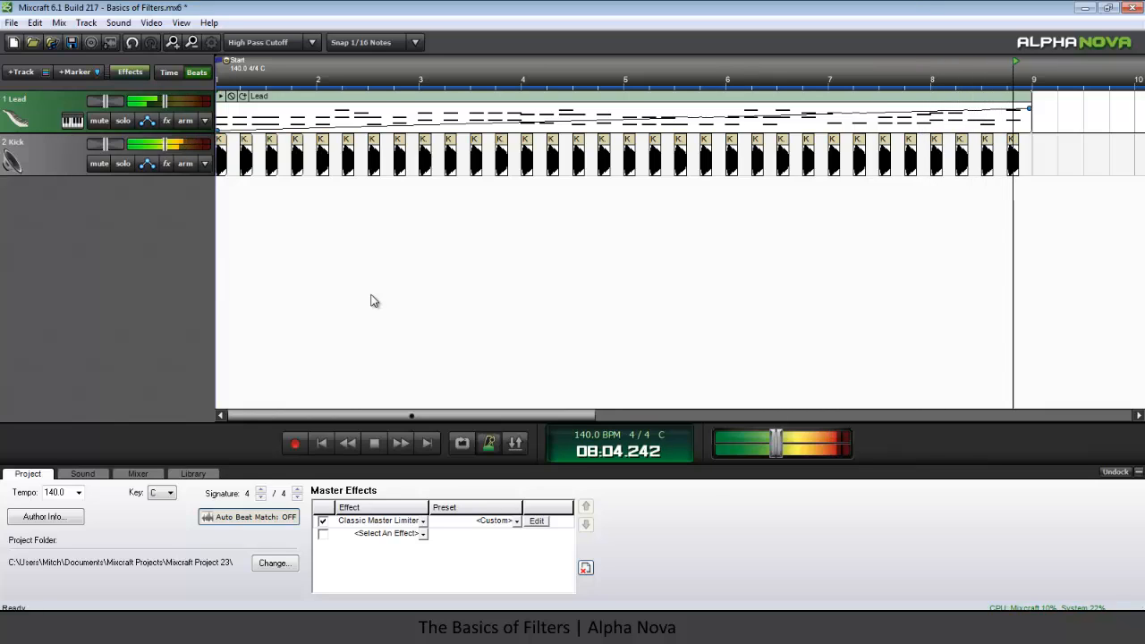
key("space")
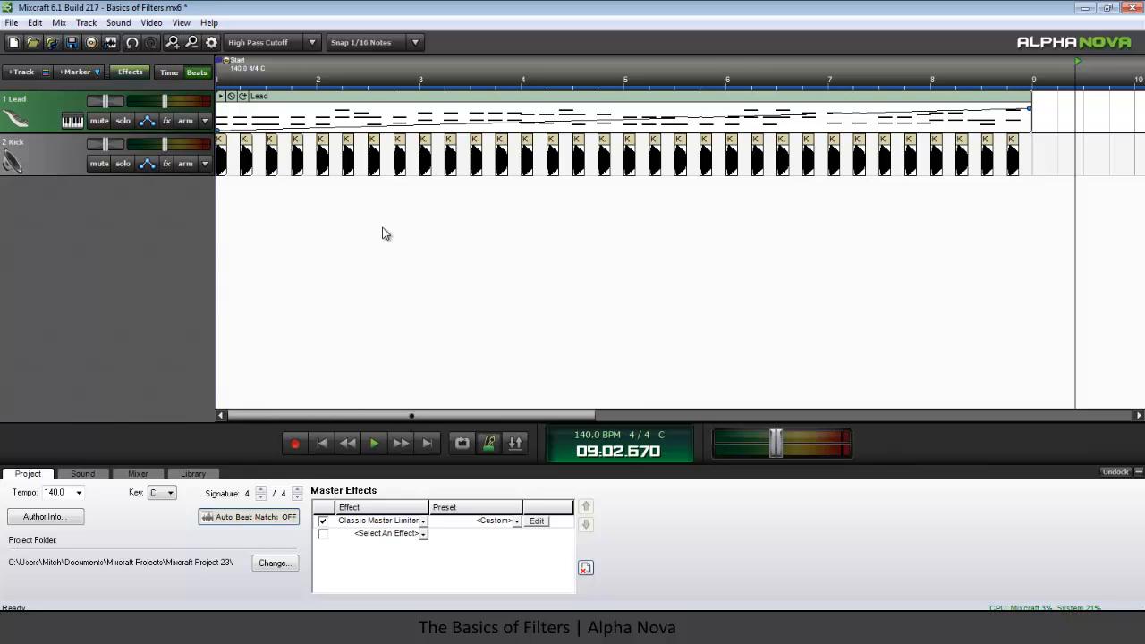
Step: Automate High Pass Resonance on the Lead clip as a ramp rising to bar 9, raising its end point further while playing from the start
left_click(274, 43)
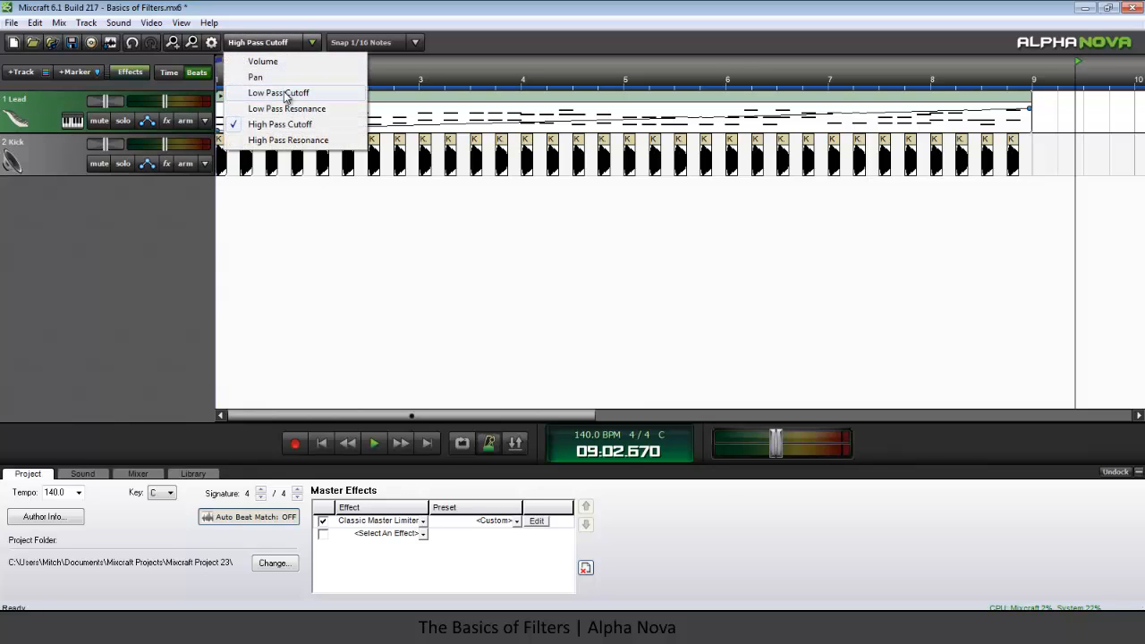
left_click(286, 141)
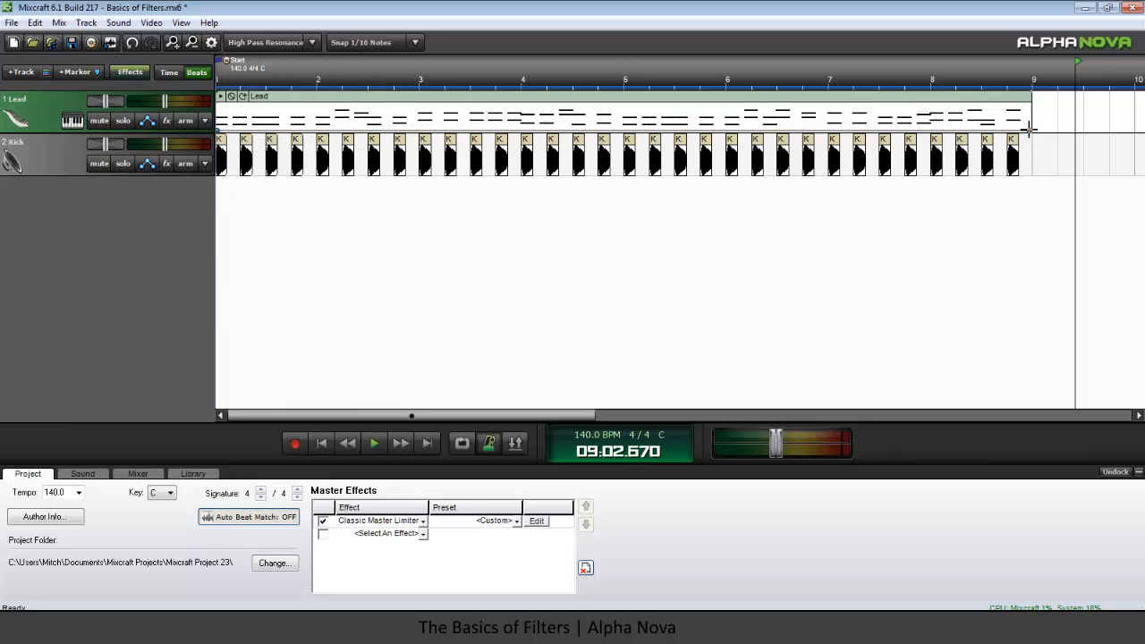
left_click_drag(1029, 130, 1036, 114)
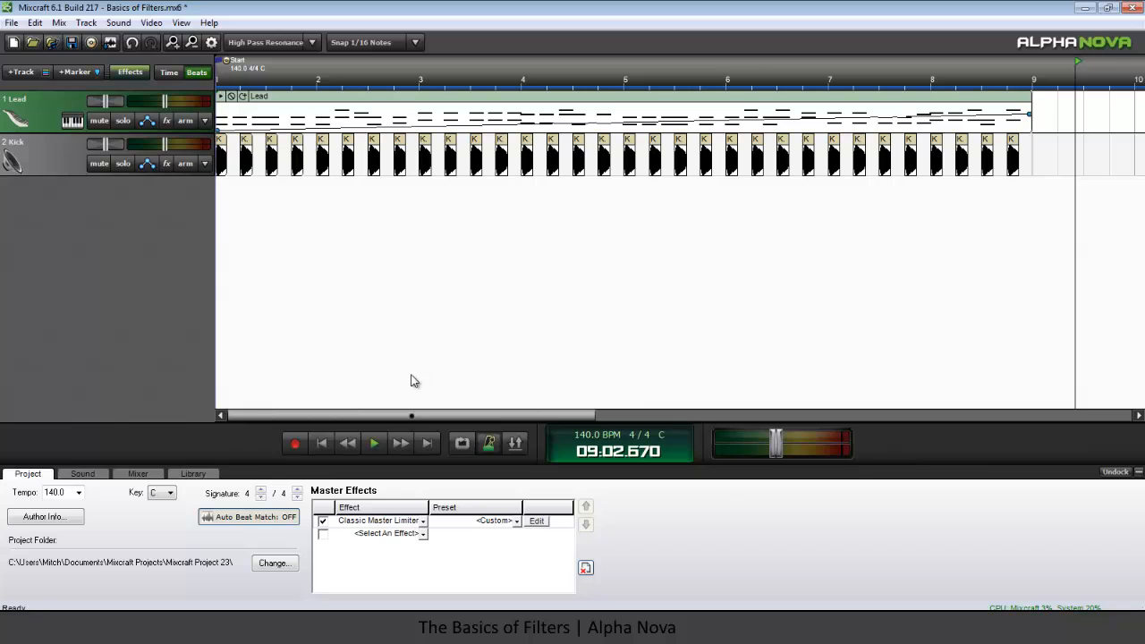
left_click(323, 445)
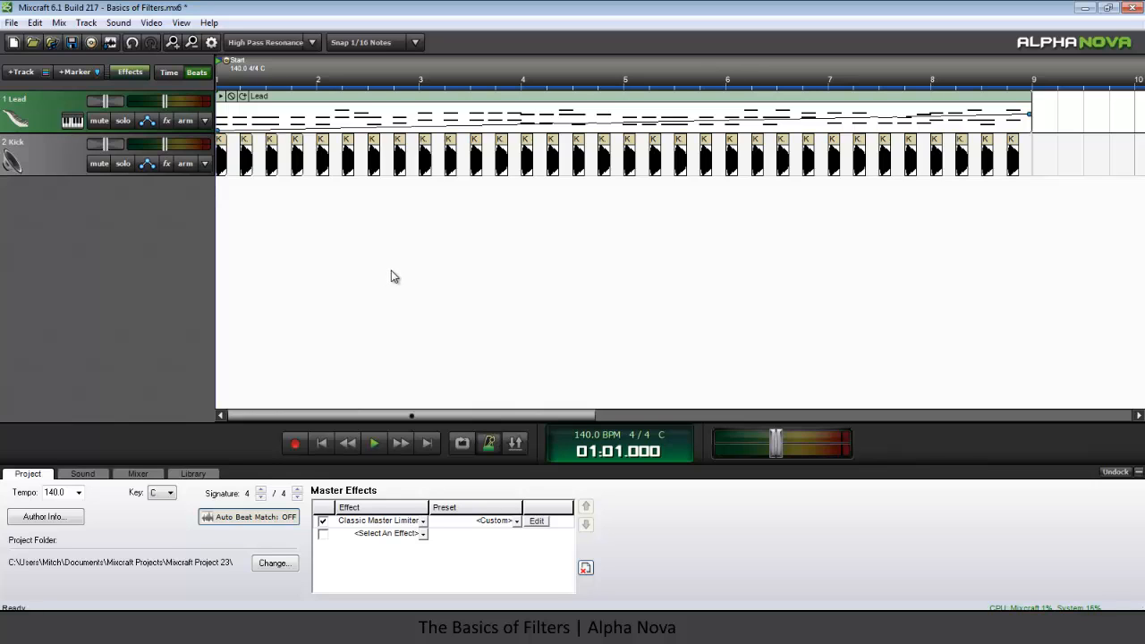
key("space")
left_click_drag(1031, 115, 1031, 111)
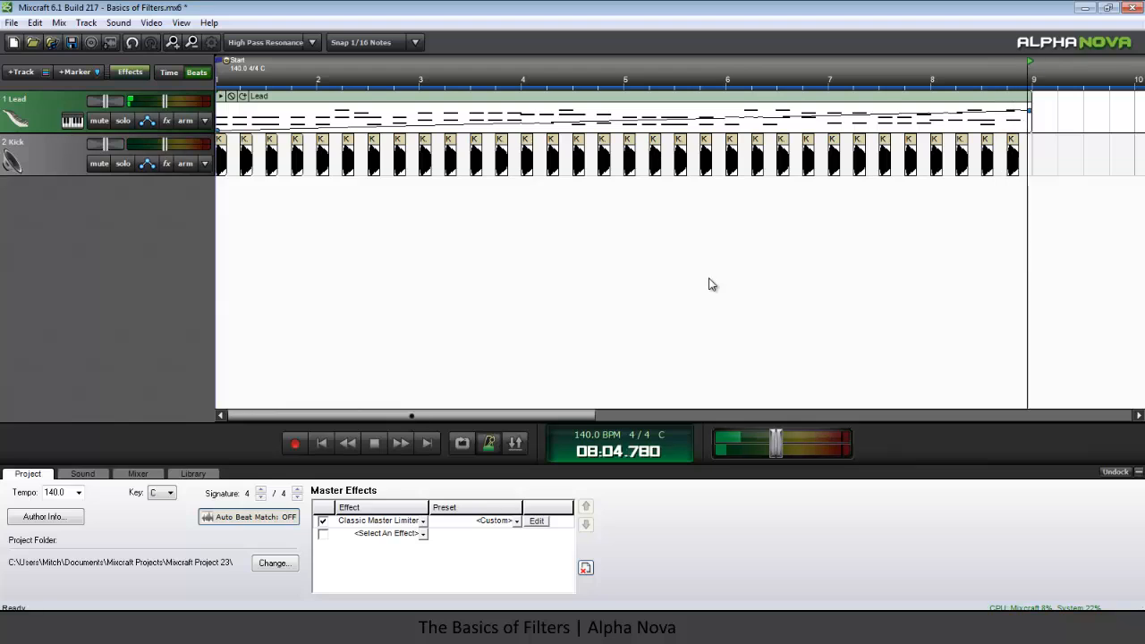
Step: Add the Acoustica EQ effect to the Lead track and open its editor, closing the effect list
left_click(167, 120)
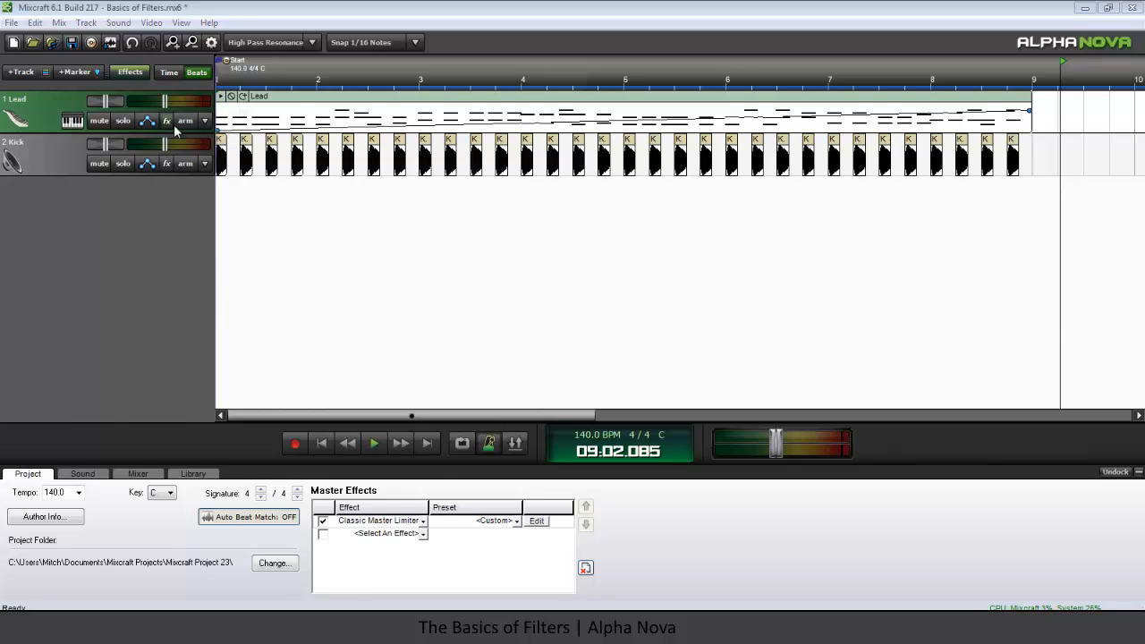
left_click(374, 220)
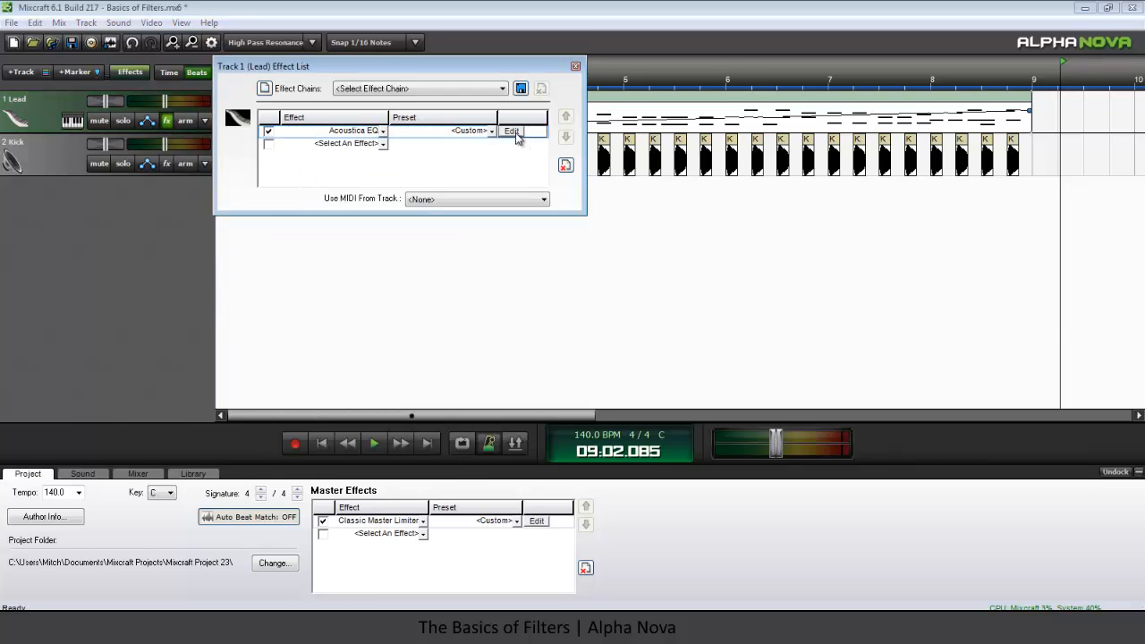
left_click(511, 132)
left_click(576, 69)
left_click_drag(531, 181, 685, 263)
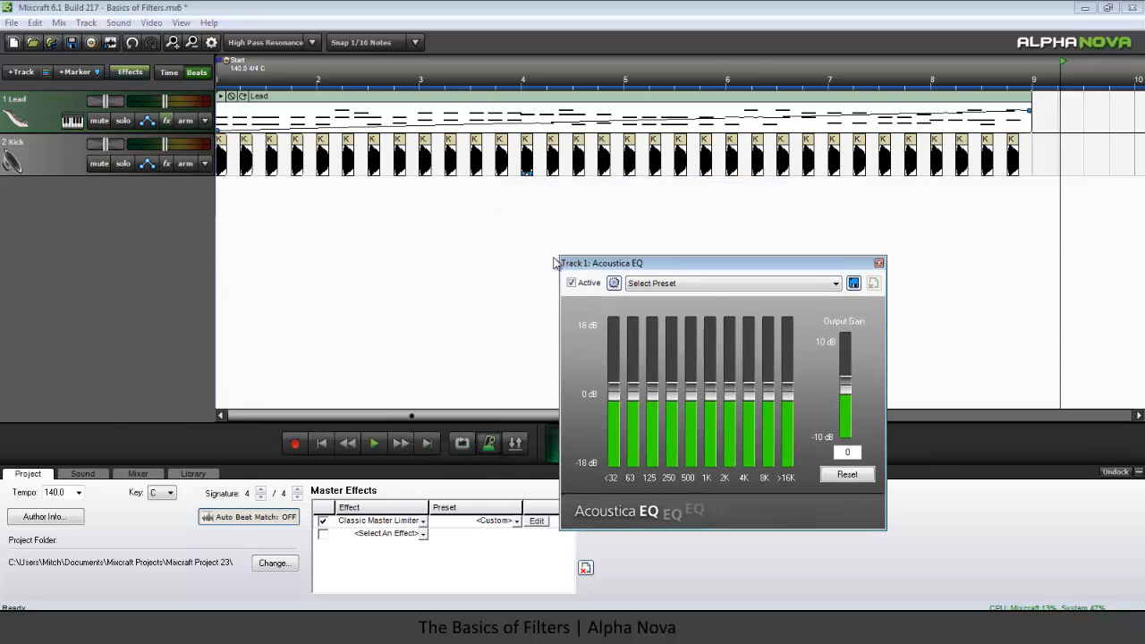
Step: Turn on looping for bar 7 only, from bar 7 to bar 8, and move the EQ window clear of the loop region
left_click(458, 443)
left_click_drag(1031, 61, 929, 61)
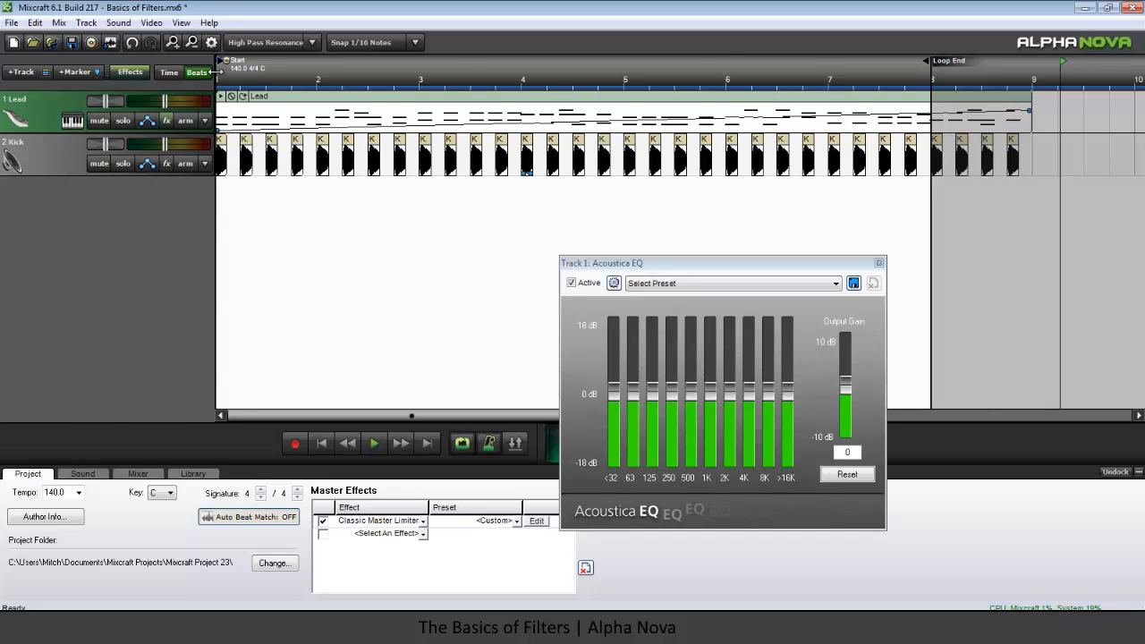
left_click_drag(215, 71, 830, 63)
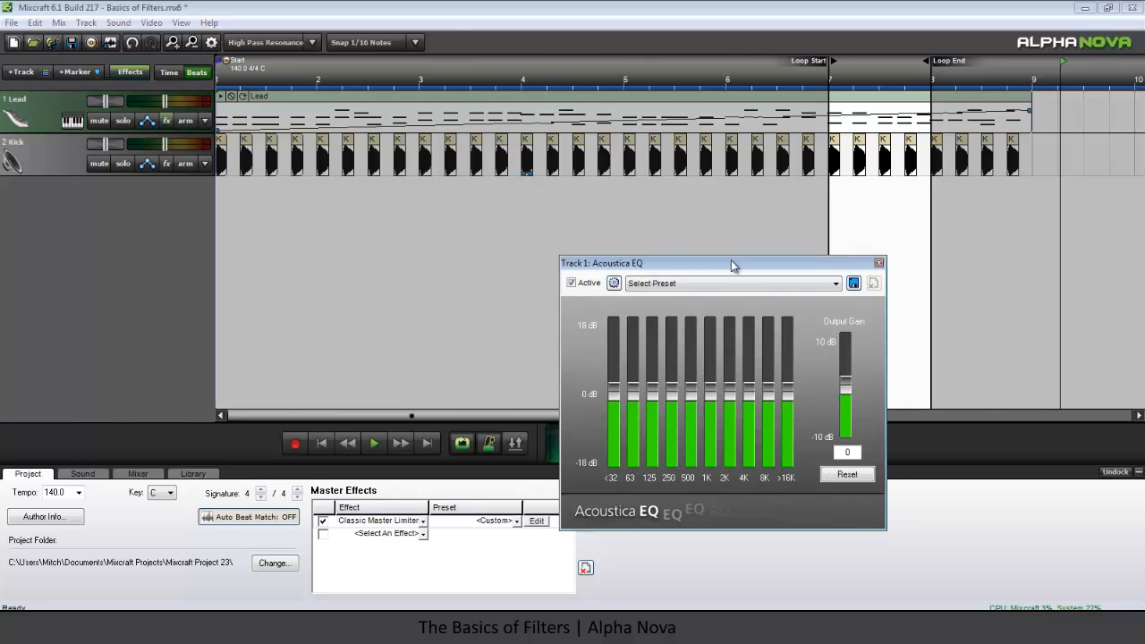
left_click_drag(683, 268, 452, 113)
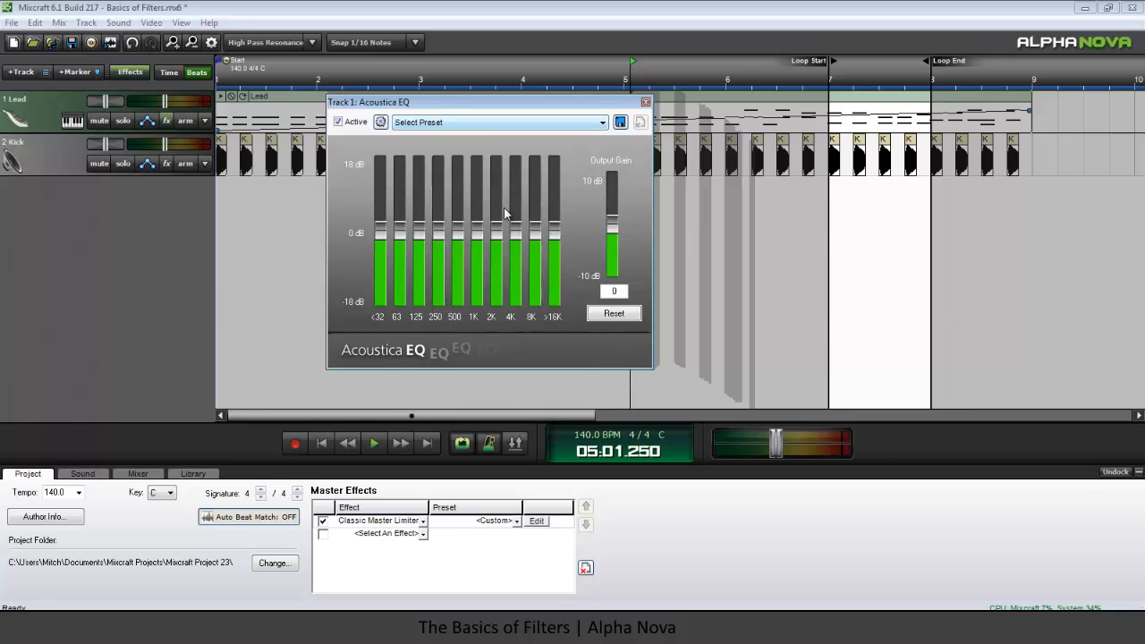
Step: Play the loop while cutting the EQ's <32, 63 and >16K bands to minimum and partly lowering 125, 2K, 4K and 8K, and close the EQ
key("space")
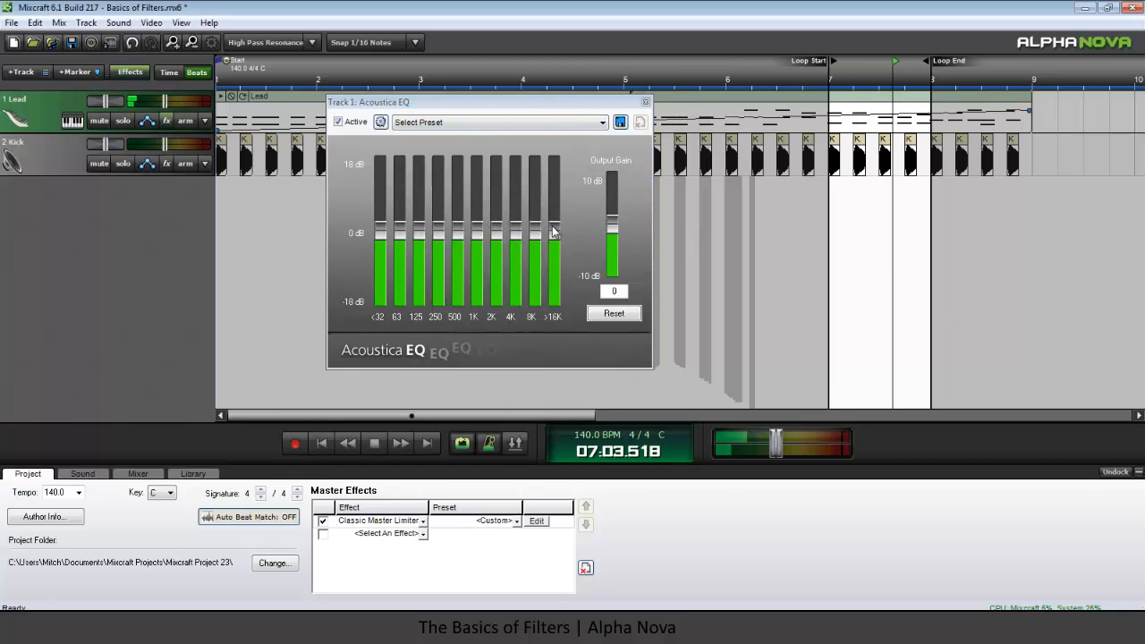
left_click_drag(554, 233, 559, 307)
left_click_drag(515, 231, 514, 242)
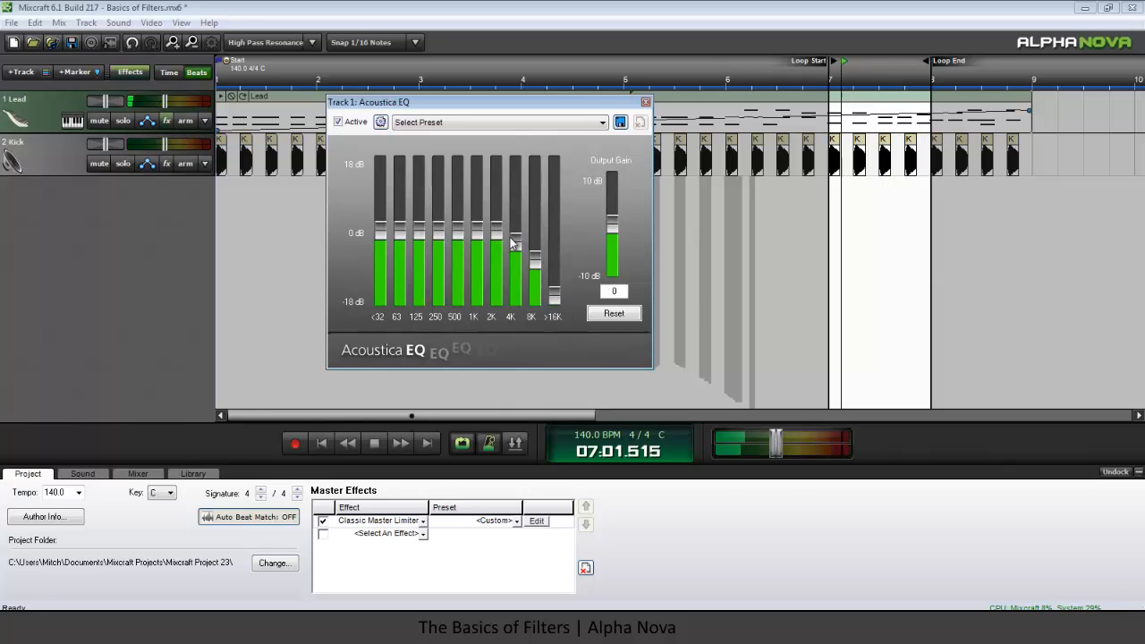
left_click_drag(380, 231, 400, 295)
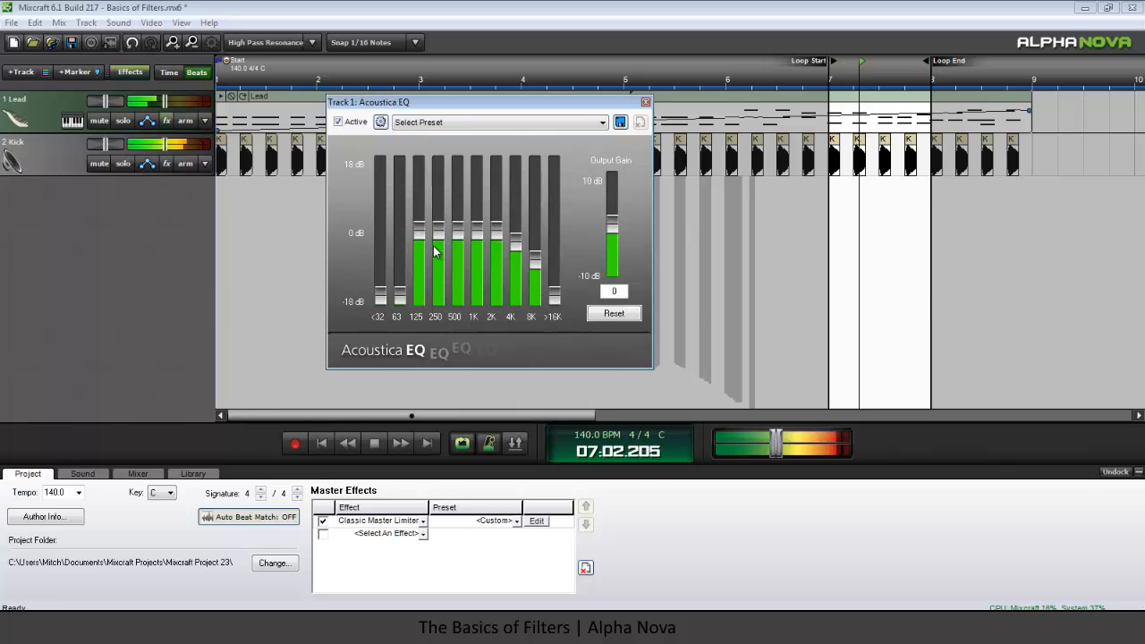
left_click_drag(419, 233, 421, 251)
left_click_drag(497, 234, 499, 243)
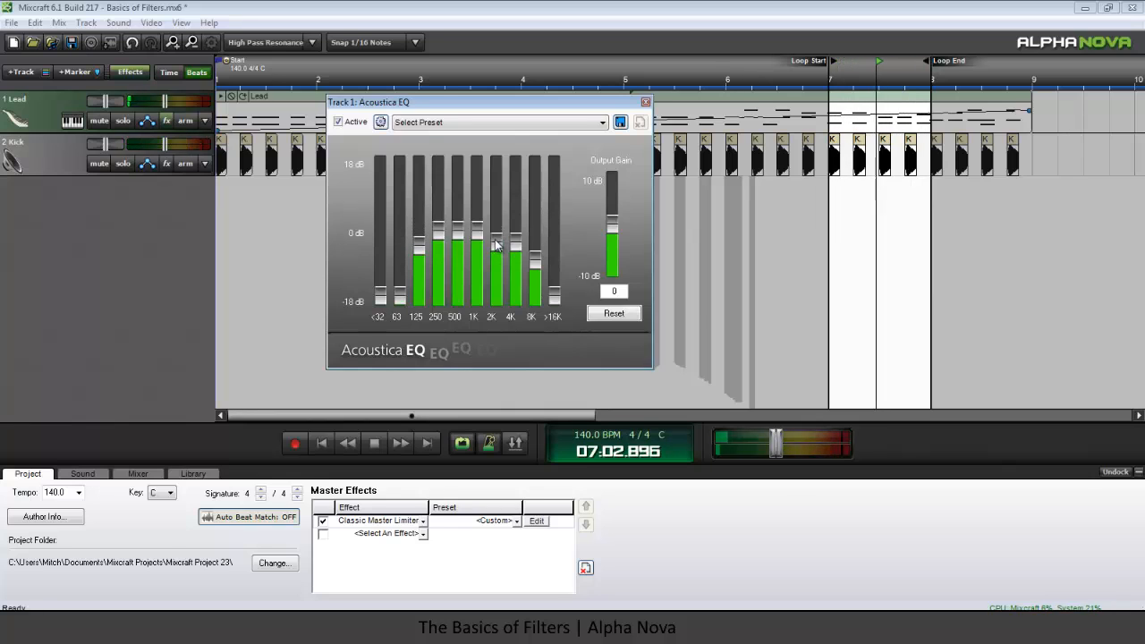
left_click(645, 102)
key("space")
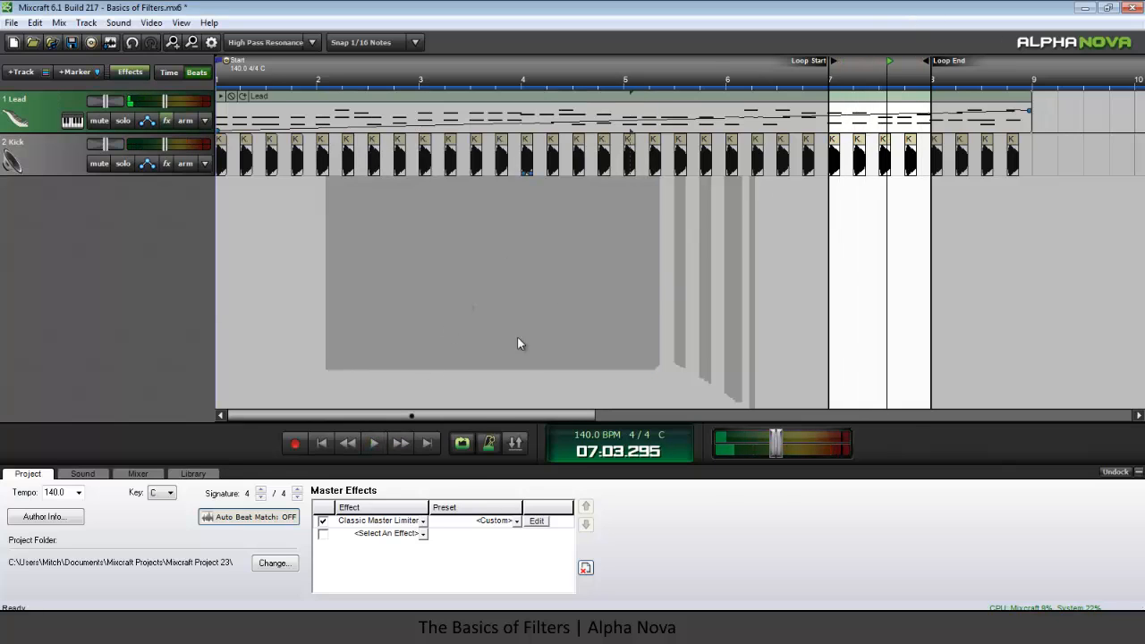
Step: Turn off looping and play the equalized Lead with its high-pass automation from bar 5 past the last kick
left_click(461, 443)
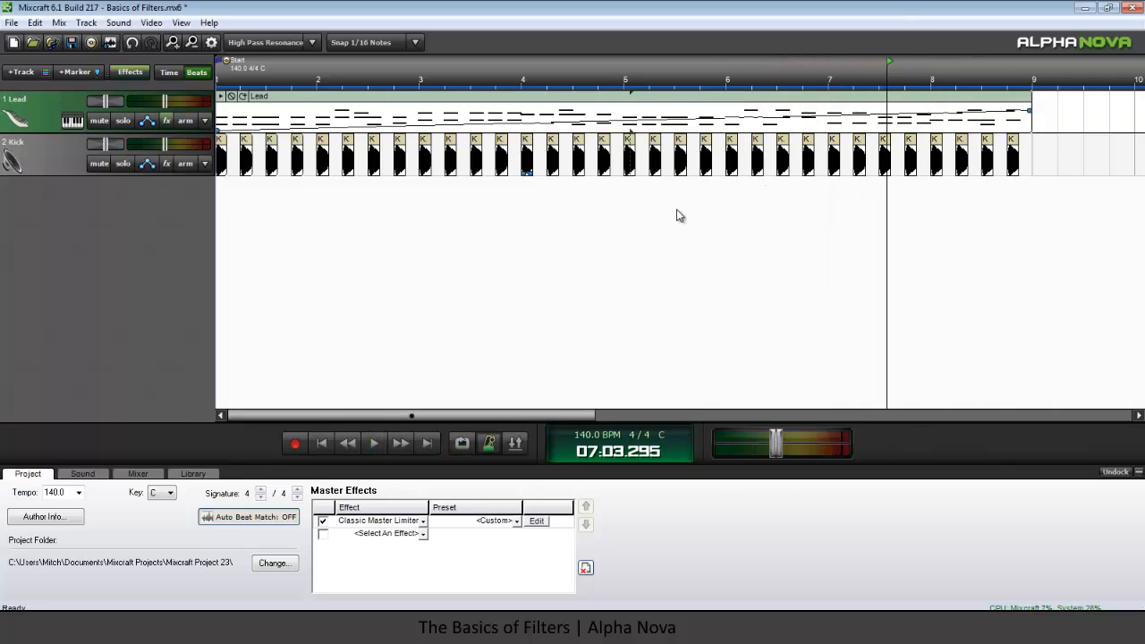
left_click(593, 212)
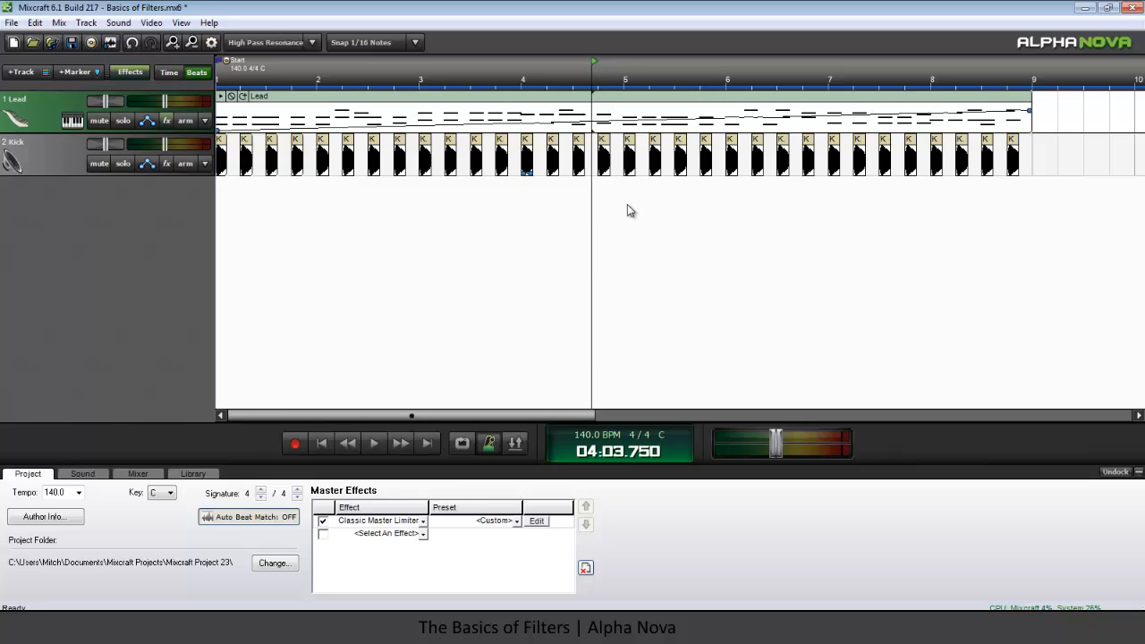
left_click(628, 210)
key("space")
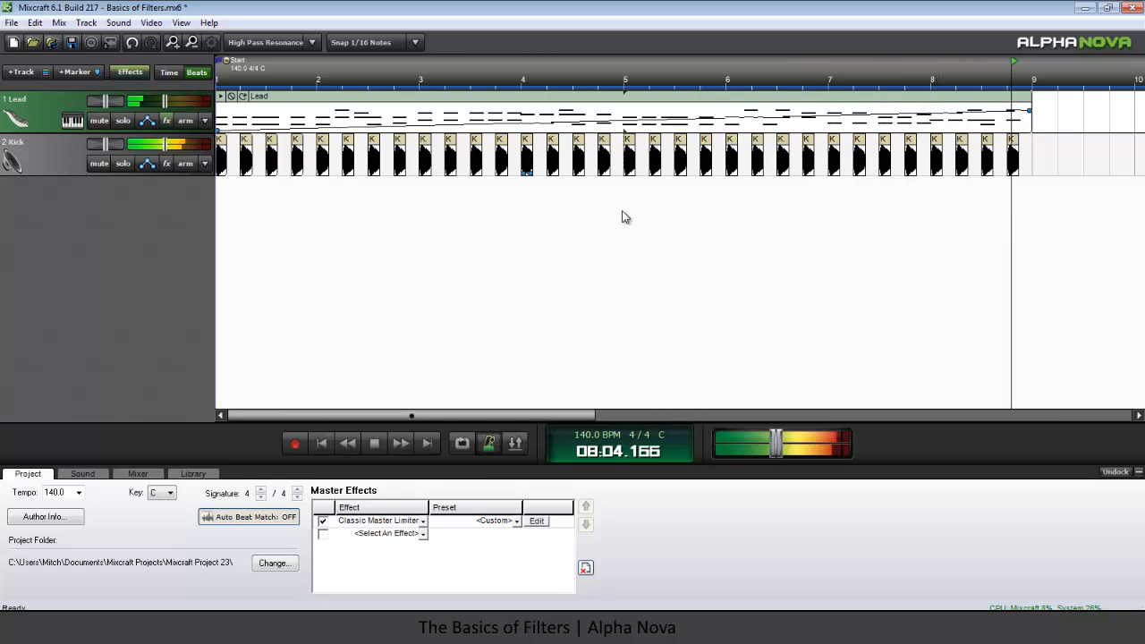
key("space")
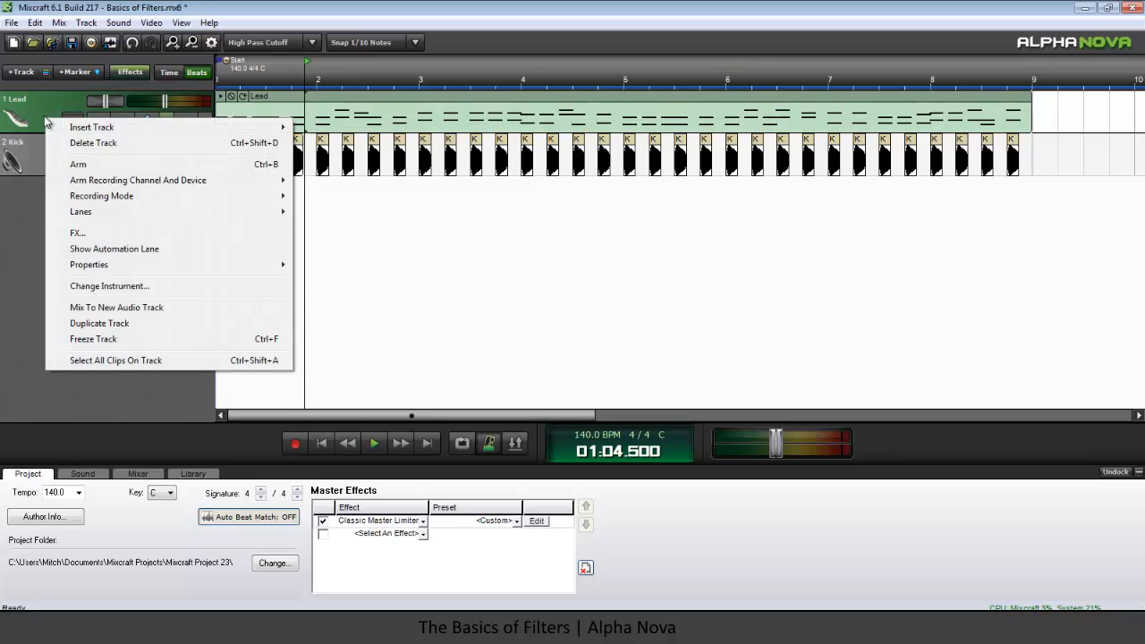
Step: Insert a virtual instrument track above the Lead track
left_click(42, 123)
right_click(42, 123)
mouse_move(115, 125)
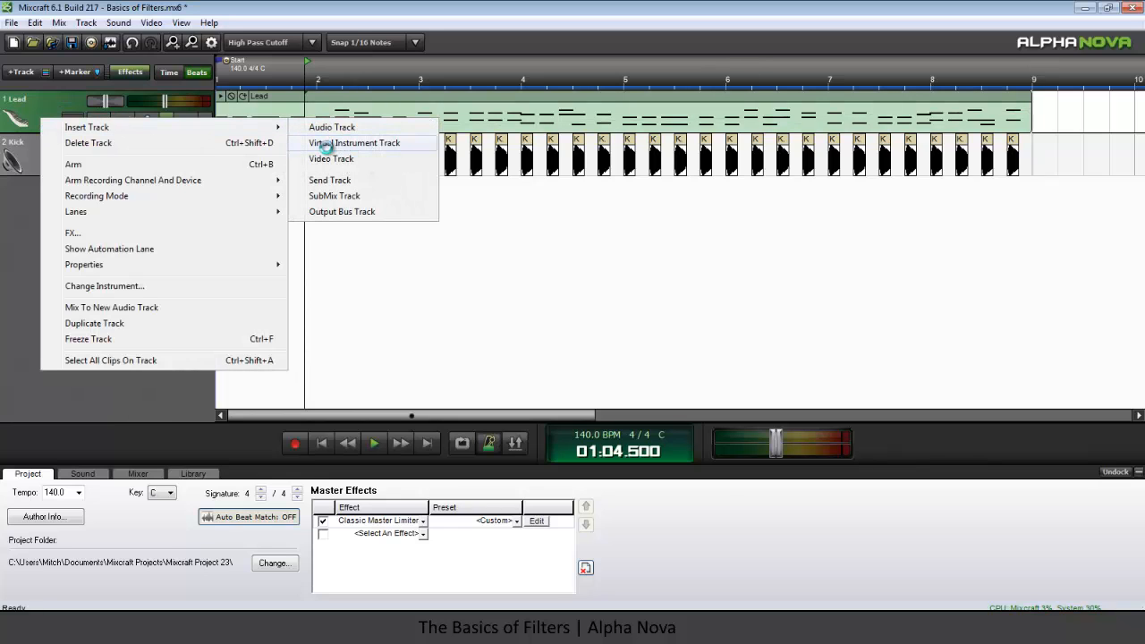
left_click(345, 143)
Step: Change the new instrument track's color to grey and rename the track White Noise
right_click(55, 114)
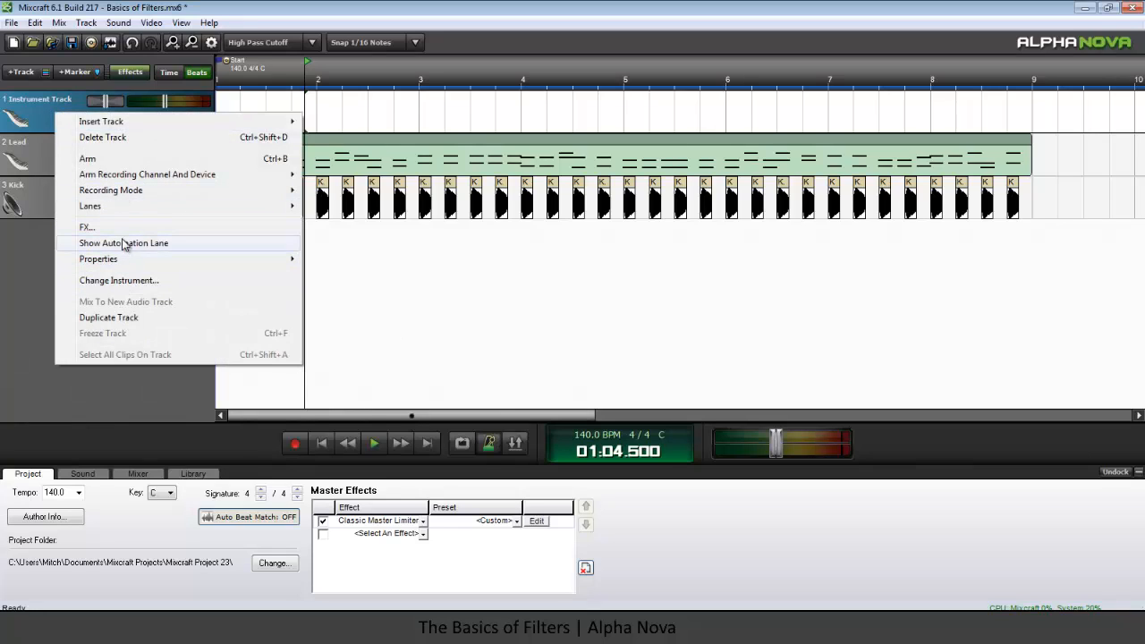
mouse_move(130, 260)
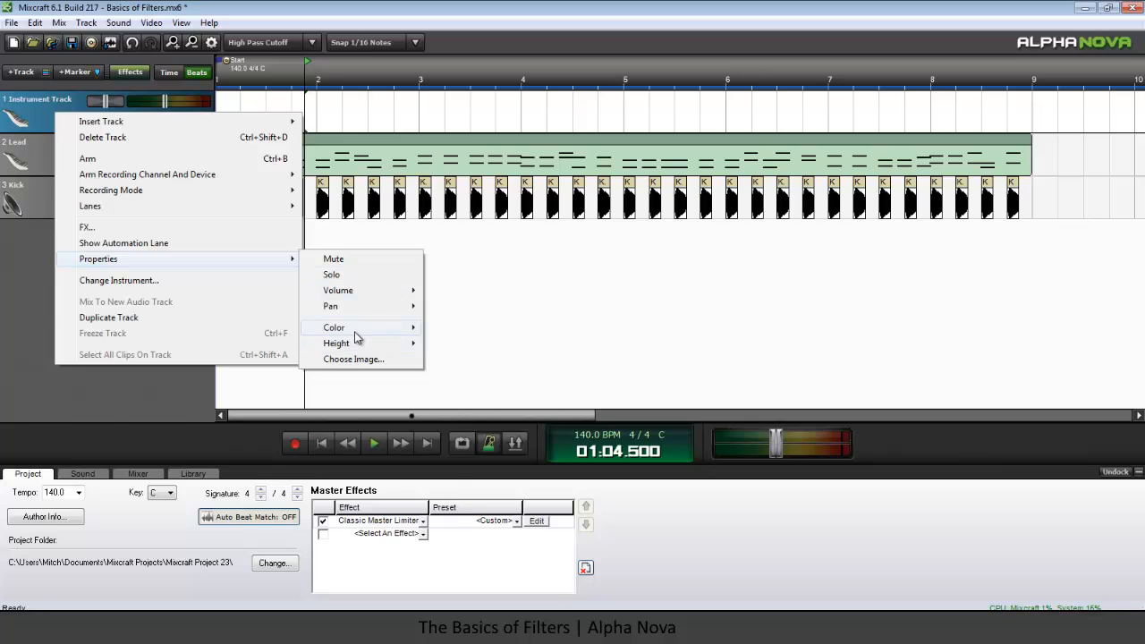
mouse_move(358, 333)
left_click(444, 334)
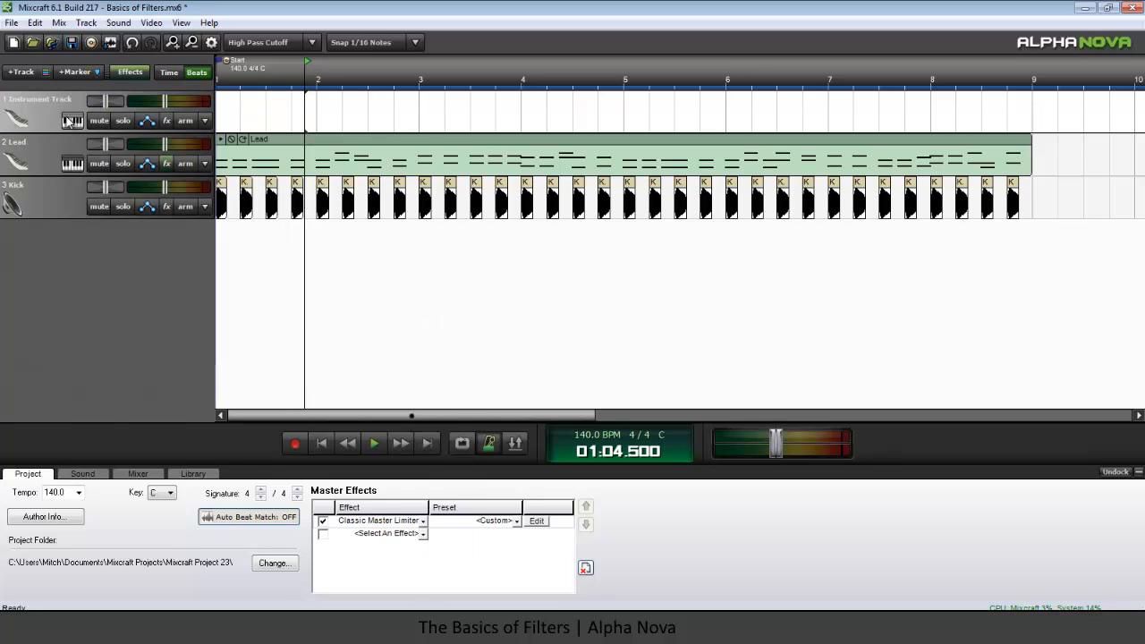
double_click(61, 101)
type("White Noise")
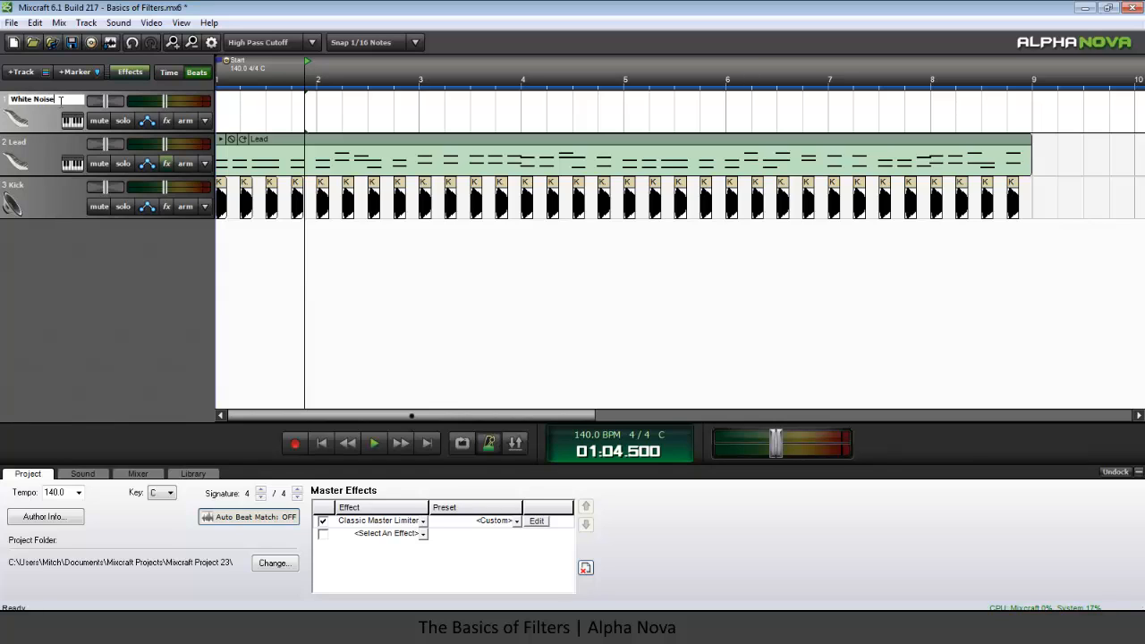
key("Return")
Step: Assign the White Noise Wave-Stereo preset from the Synth - FX category to the White Noise track and close the instrument window
left_click(74, 122)
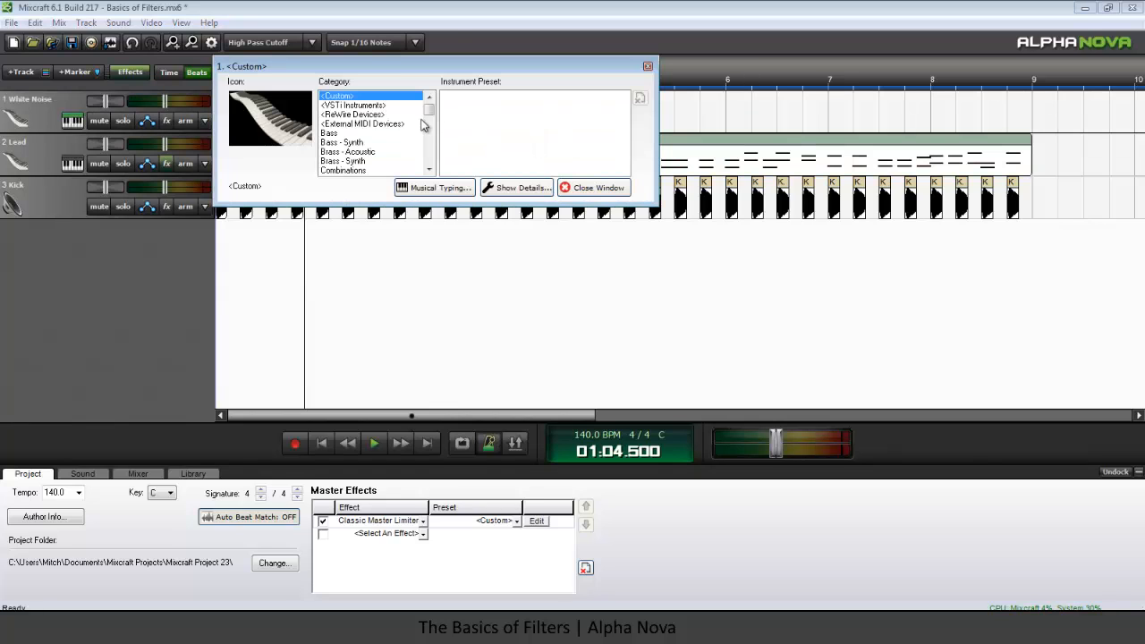
left_click_drag(430, 119, 429, 150)
left_click(409, 143)
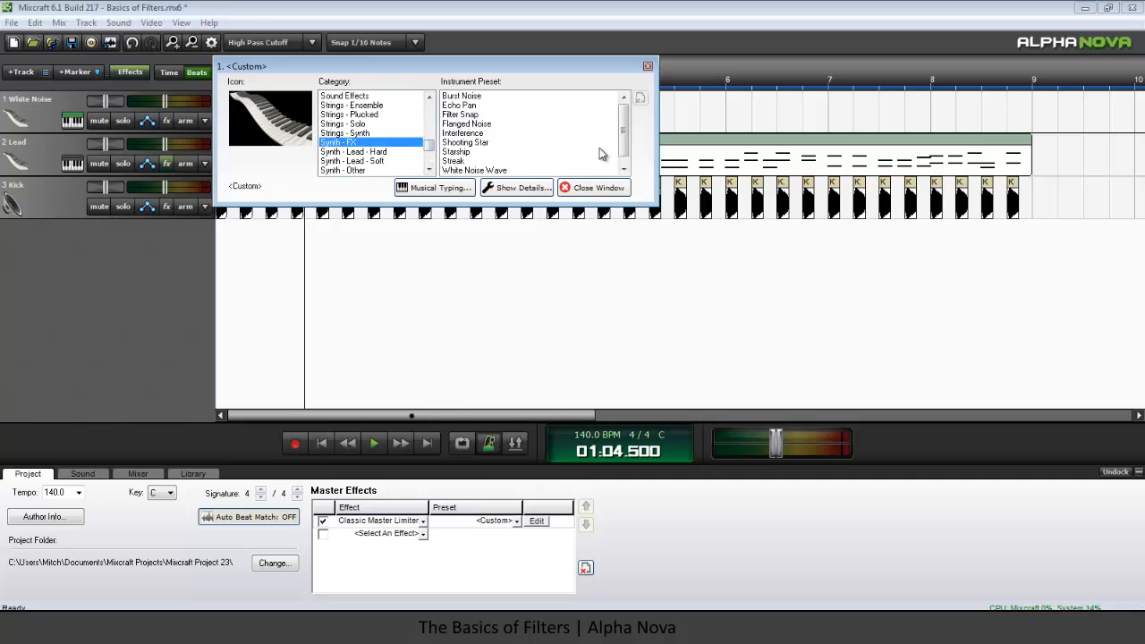
left_click_drag(623, 144, 624, 149)
left_click(524, 170)
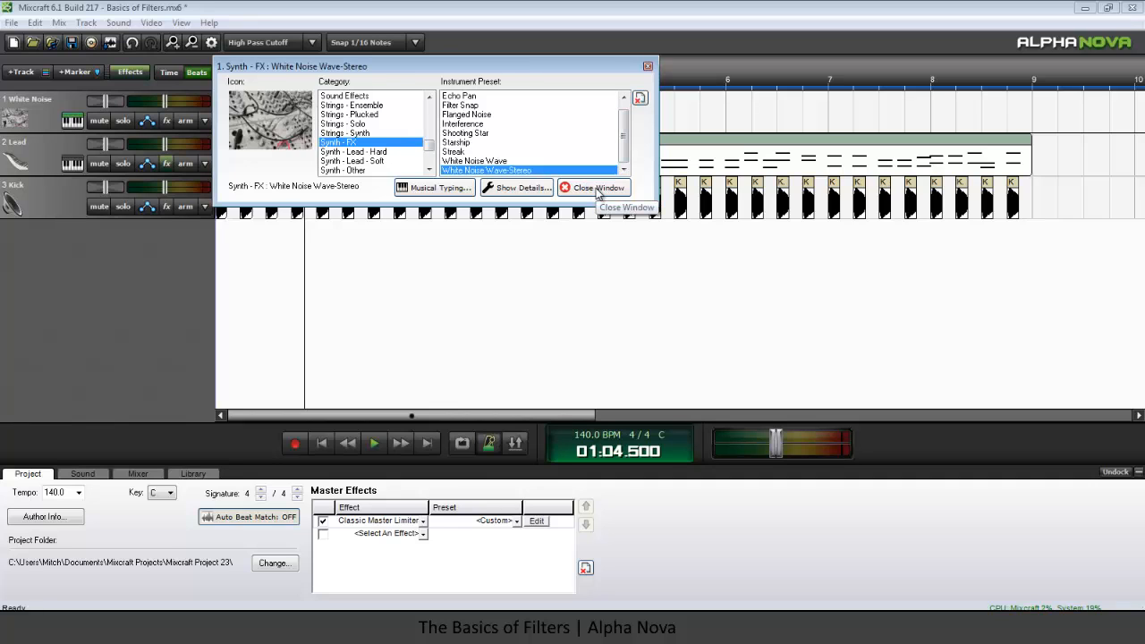
left_click(597, 188)
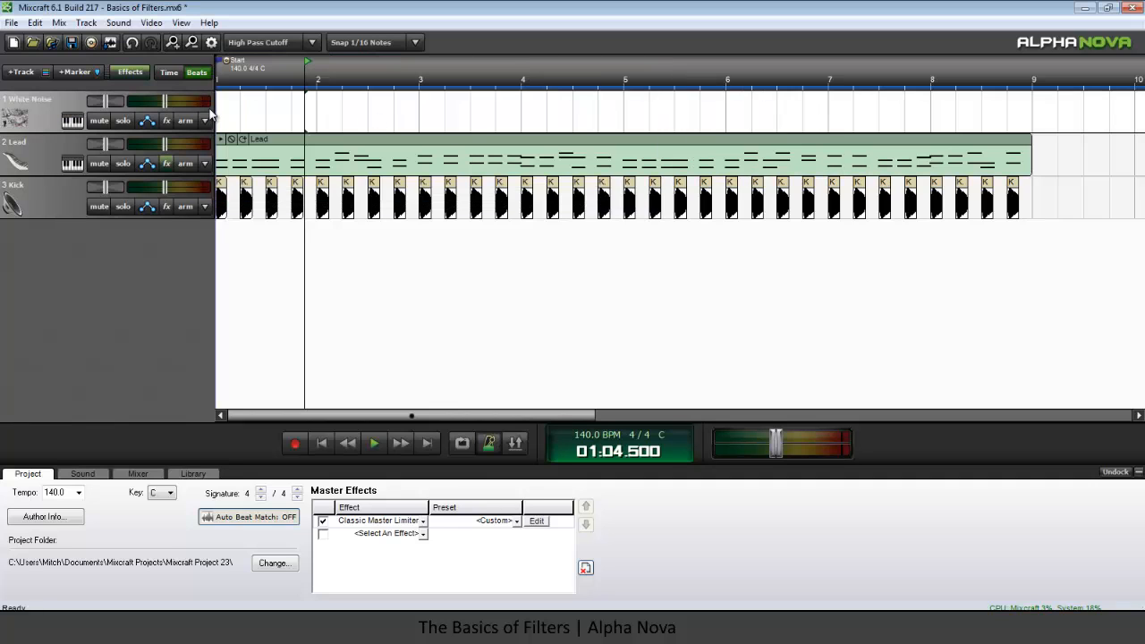
Step: Create a clip at bar 1 of the White Noise track and extend its loop end to bar 9
double_click(247, 108)
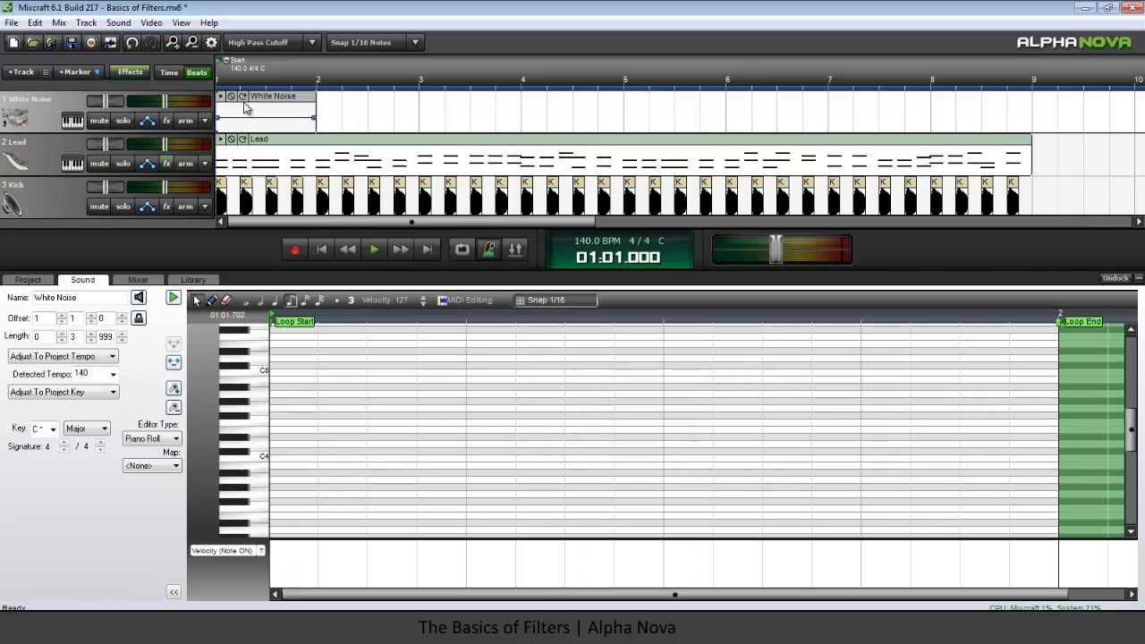
scroll(309, 403, "down", 10)
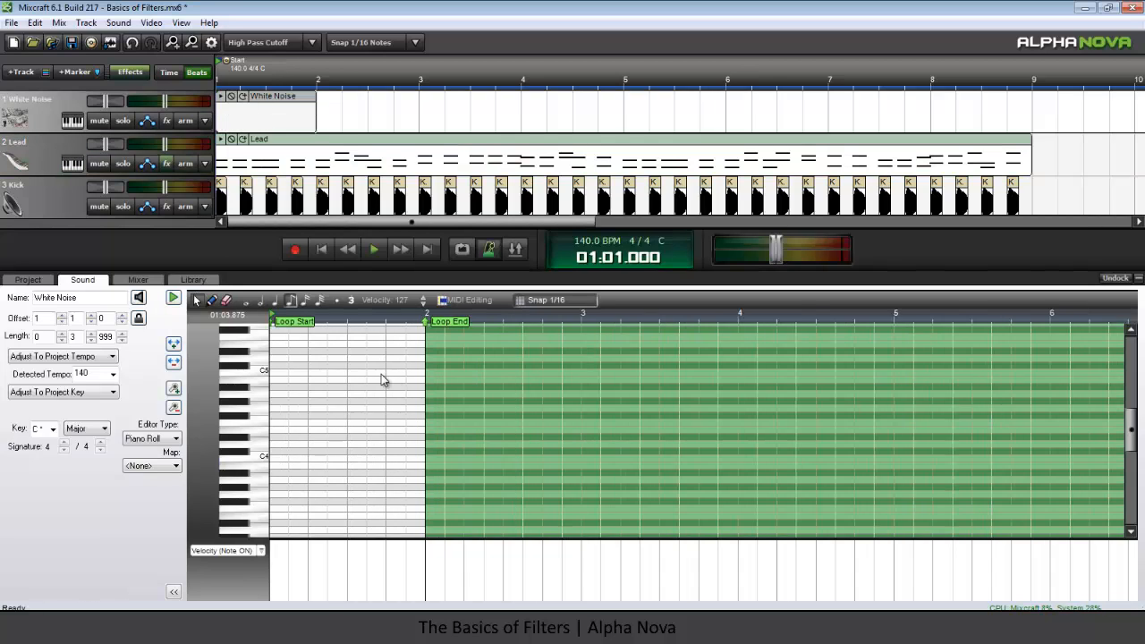
left_click_drag(357, 337, 911, 340)
scroll(385, 425, "up", 4)
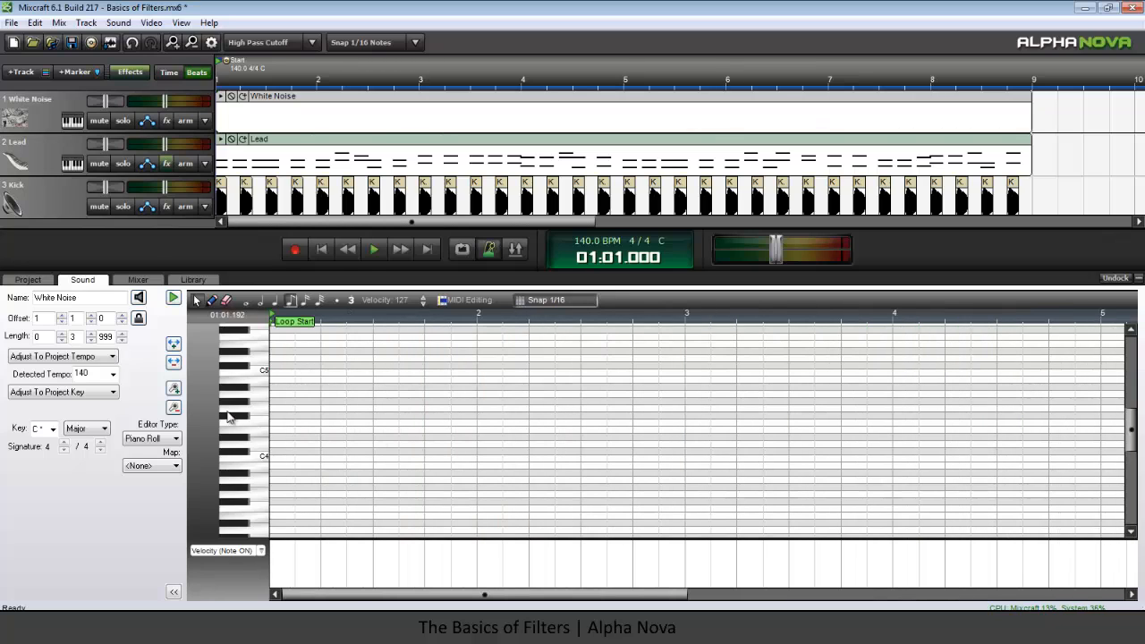
Step: Set the piano roll snap to 1/8 notes and draw four C4 eighth notes on the off-beats of bar 1
left_click(561, 301)
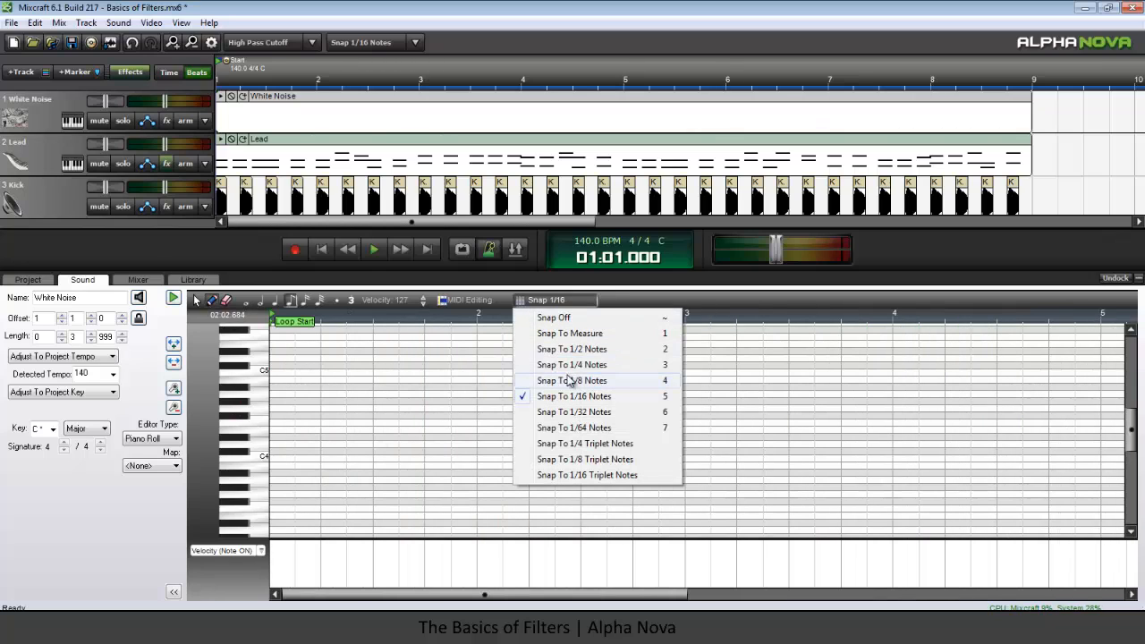
left_click(570, 380)
left_click(321, 458)
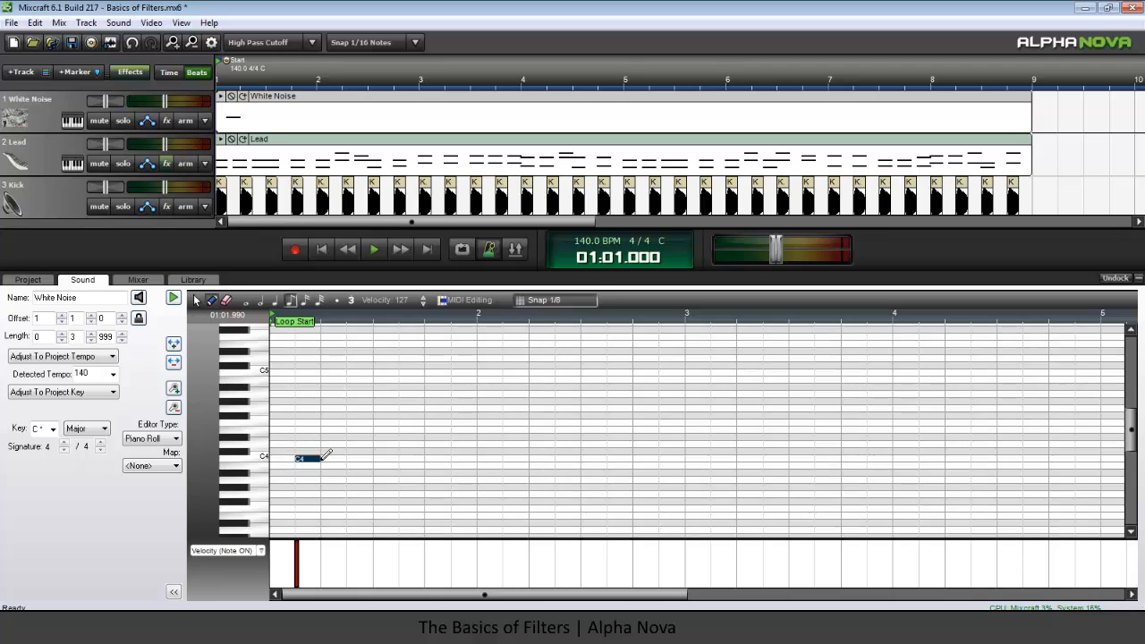
left_click(358, 458)
left_click(412, 458)
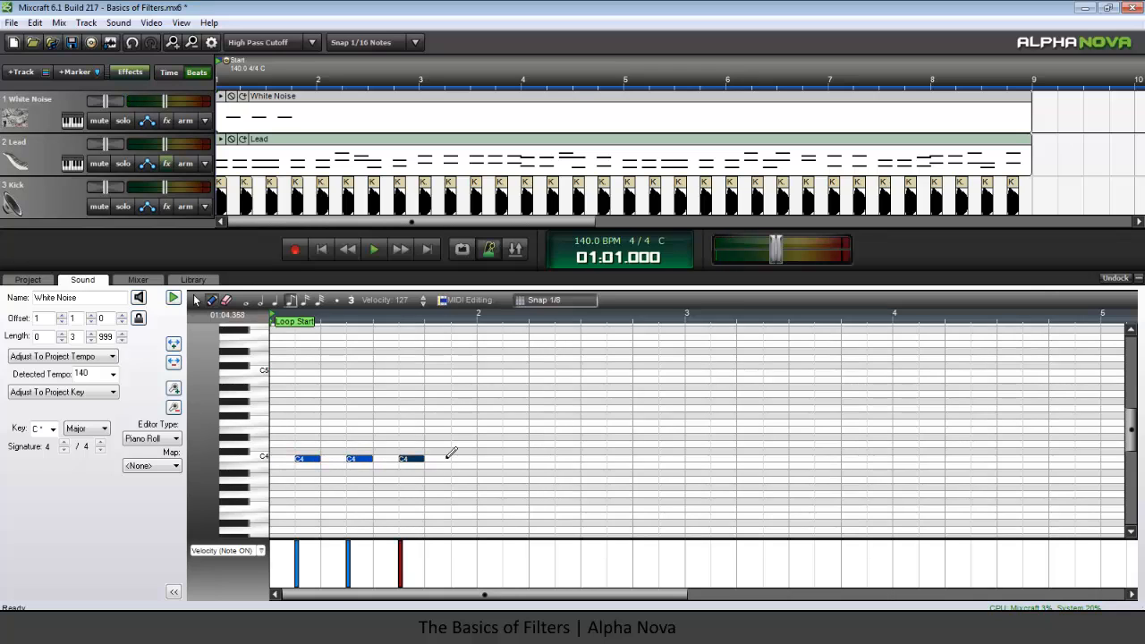
left_click(454, 458)
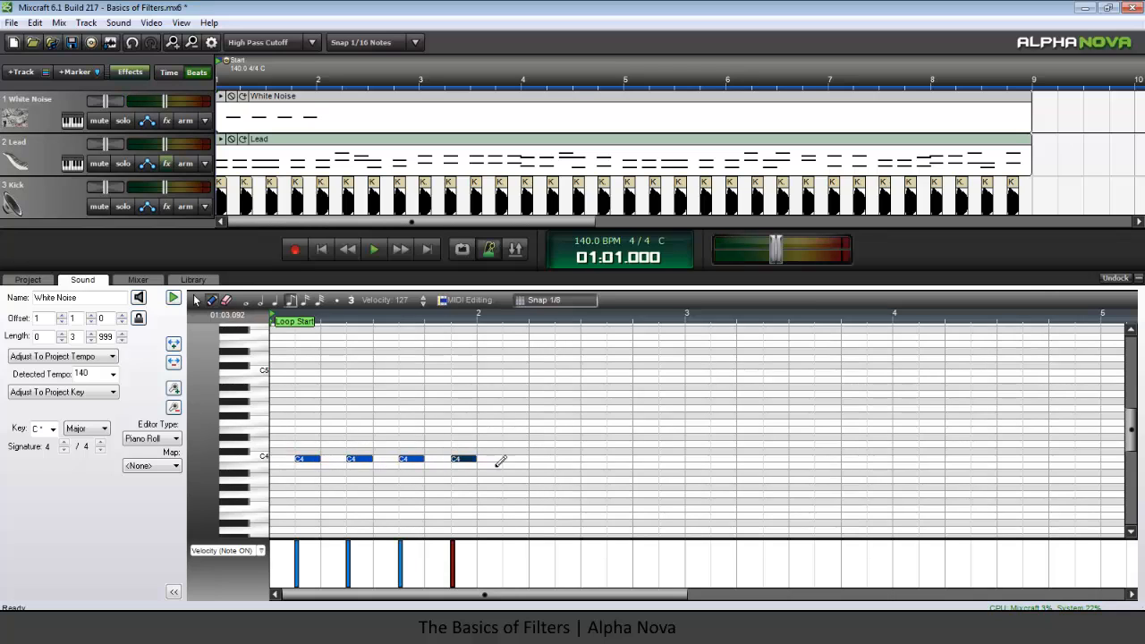
Step: Copy the four C4 notes into bar 2 of the White Noise clip and align them with the off-beats
left_click(197, 301)
left_click_drag(529, 441, 173, 489)
key("ctrl+c")
left_click(520, 465)
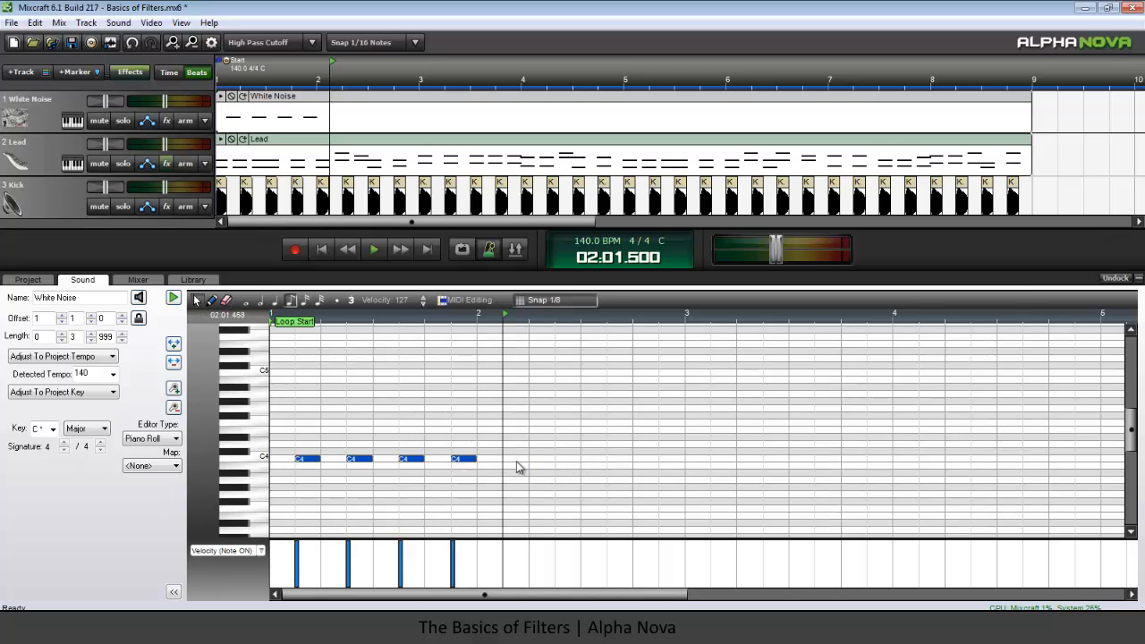
key("ctrl+v")
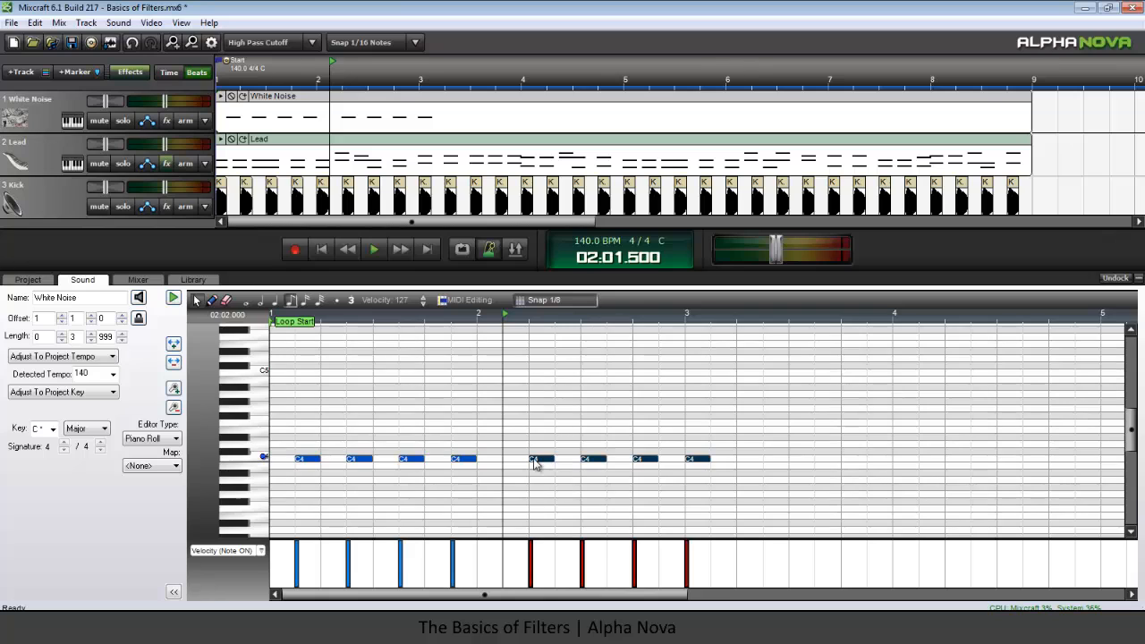
left_click_drag(540, 460, 514, 460)
Step: Paste the four off-beat C4 notes into each of bars 3 to 8 of the White Noise clip
left_click(685, 460)
key("ctrl+v")
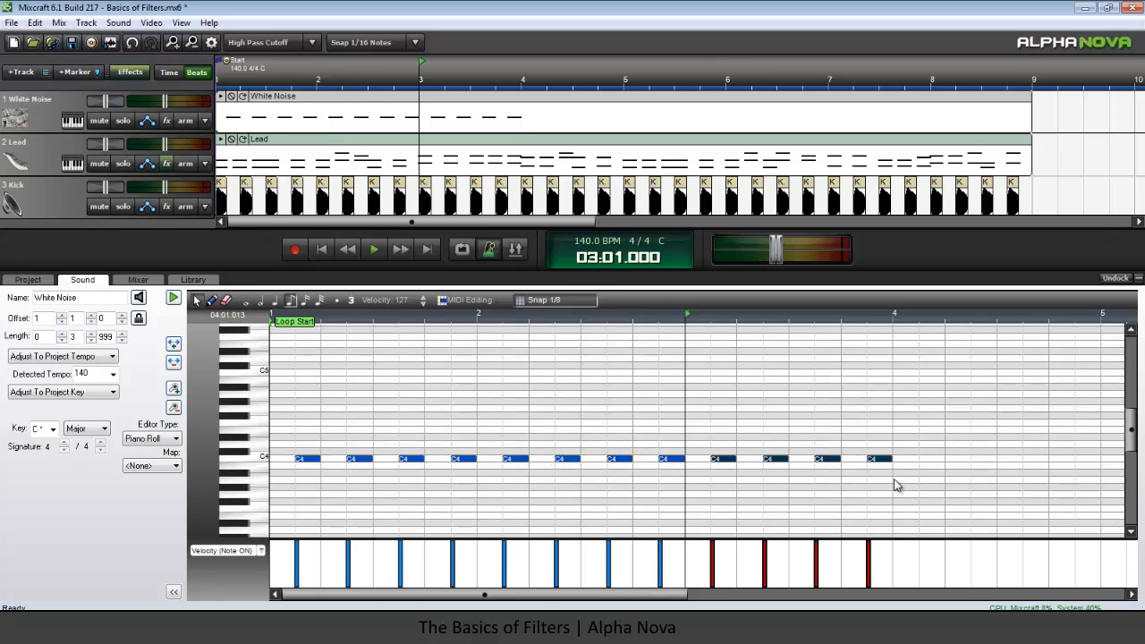
left_click(896, 486)
key("ctrl+v")
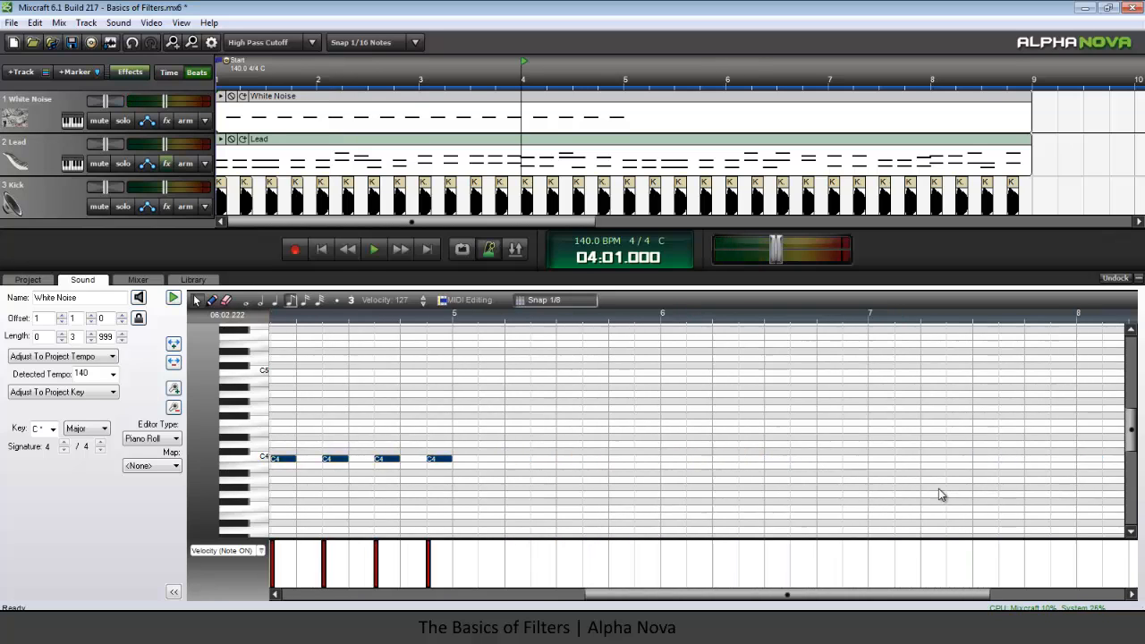
left_click(453, 484)
key("ctrl+v")
left_click(662, 492)
key("ctrl+v")
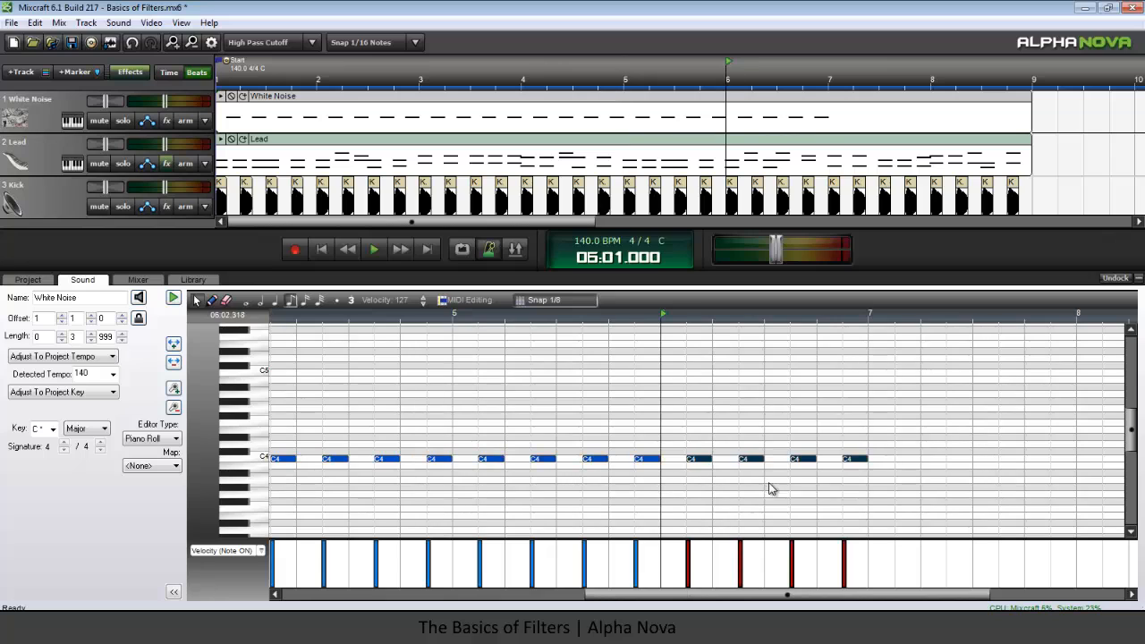
left_click(877, 489)
key("ctrl+v")
left_click(1081, 492)
key("ctrl+v")
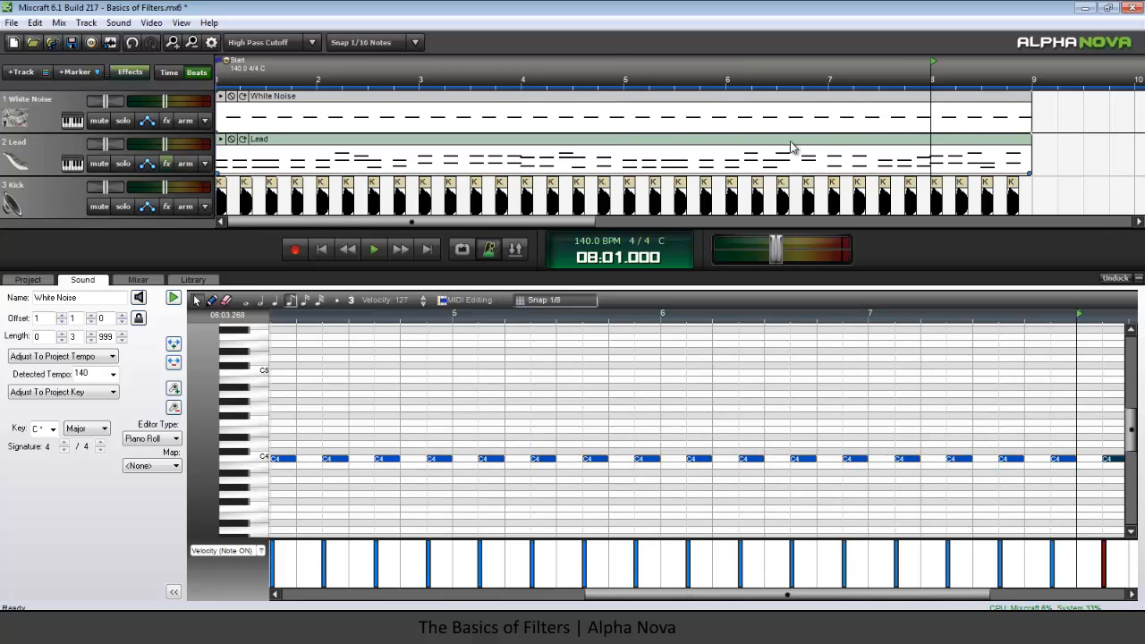
Step: Lower the start of the White Noise clip's Low Pass Cutoff envelope to about 11 so it rises across the clip
left_click(260, 43)
left_click(269, 93)
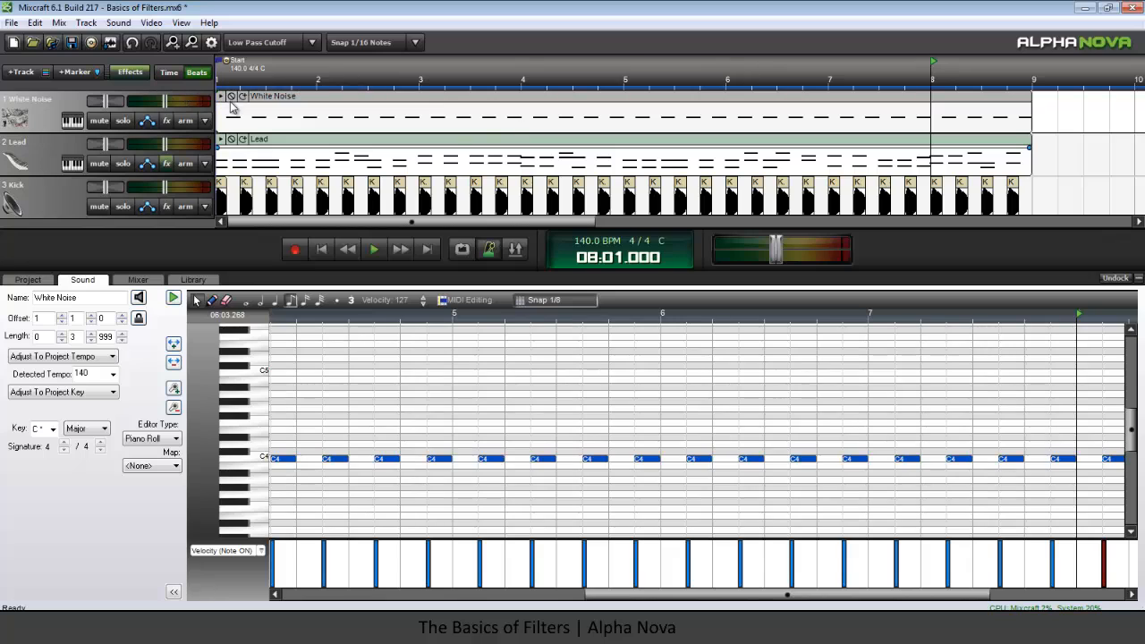
left_click_drag(217, 105, 213, 126)
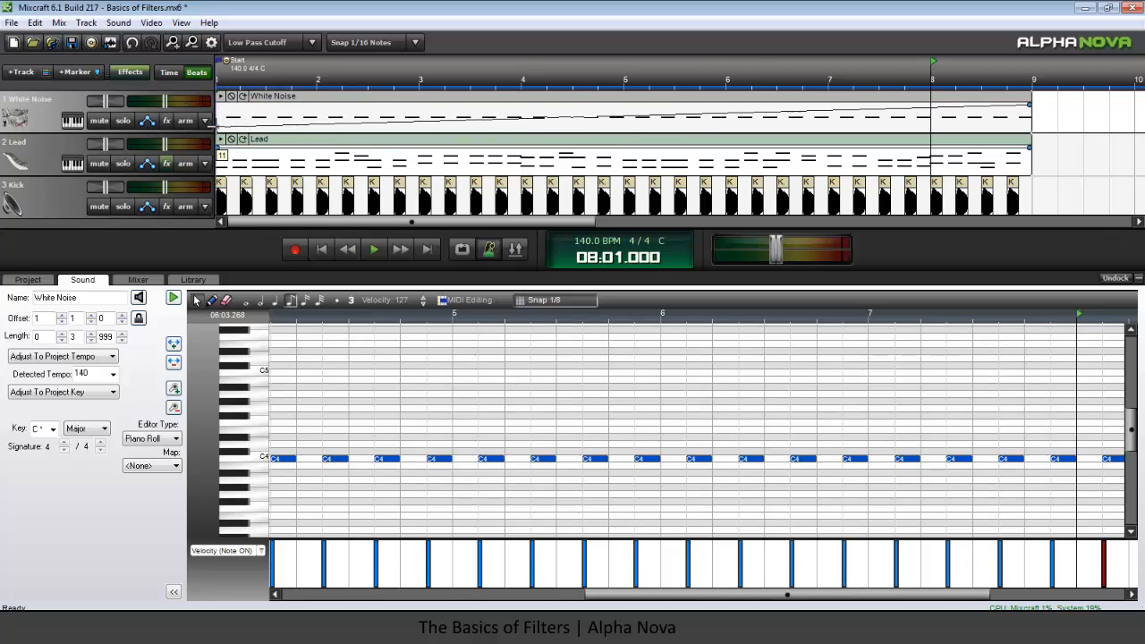
Step: Raise the end of the White Noise clip's Low Pass Resonance envelope to about mid-height so resonance climbs across the clip
left_click(260, 42)
left_click(270, 112)
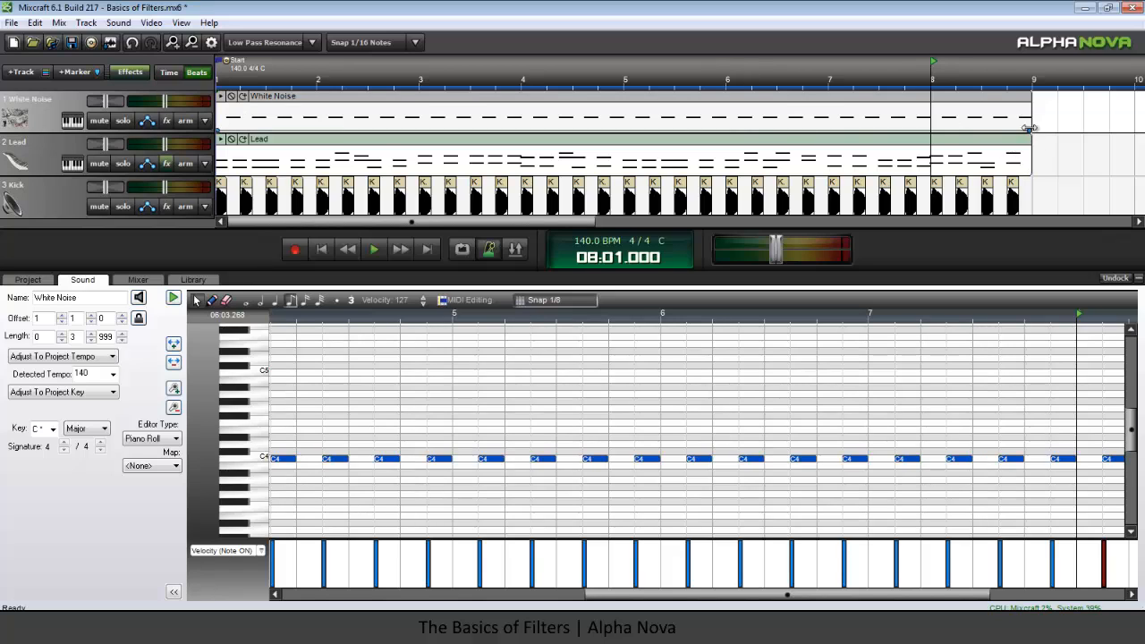
left_click_drag(1030, 128, 1038, 108)
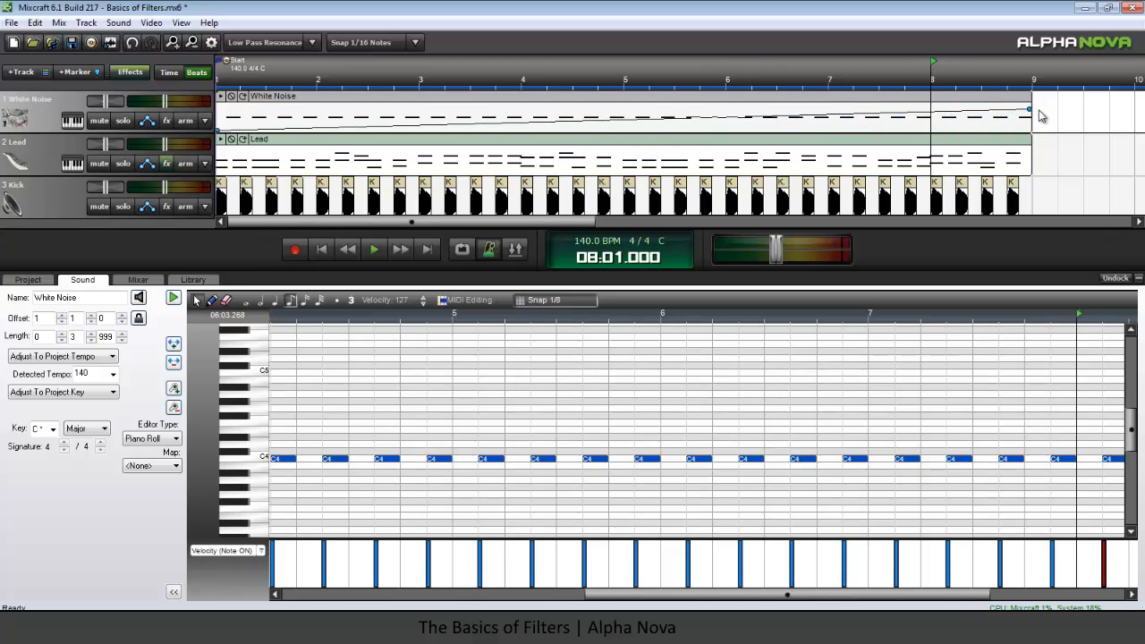
Step: Play the project from the beginning past bar 9 to hear the White Noise filter sweep with the lead and kick
left_click(321, 249)
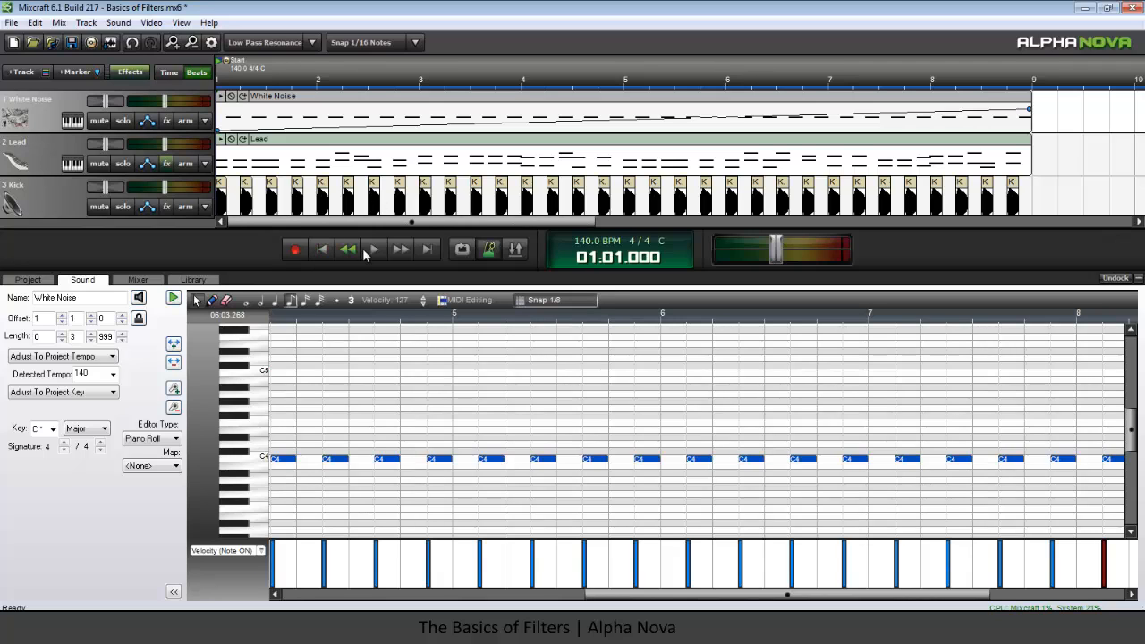
key("space")
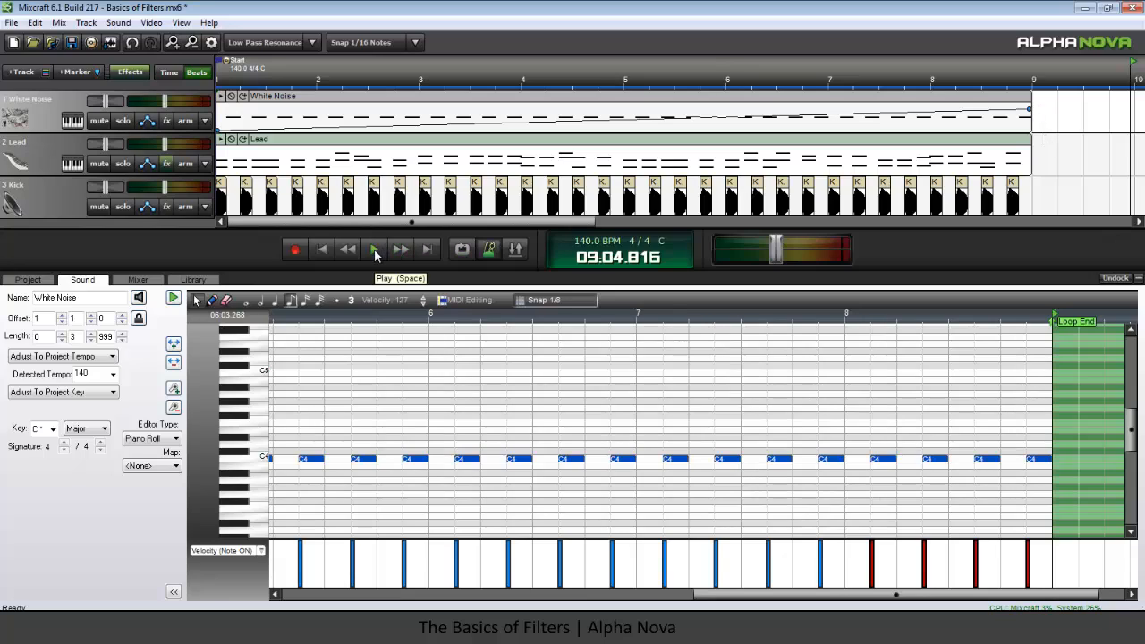
left_click(510, 630)
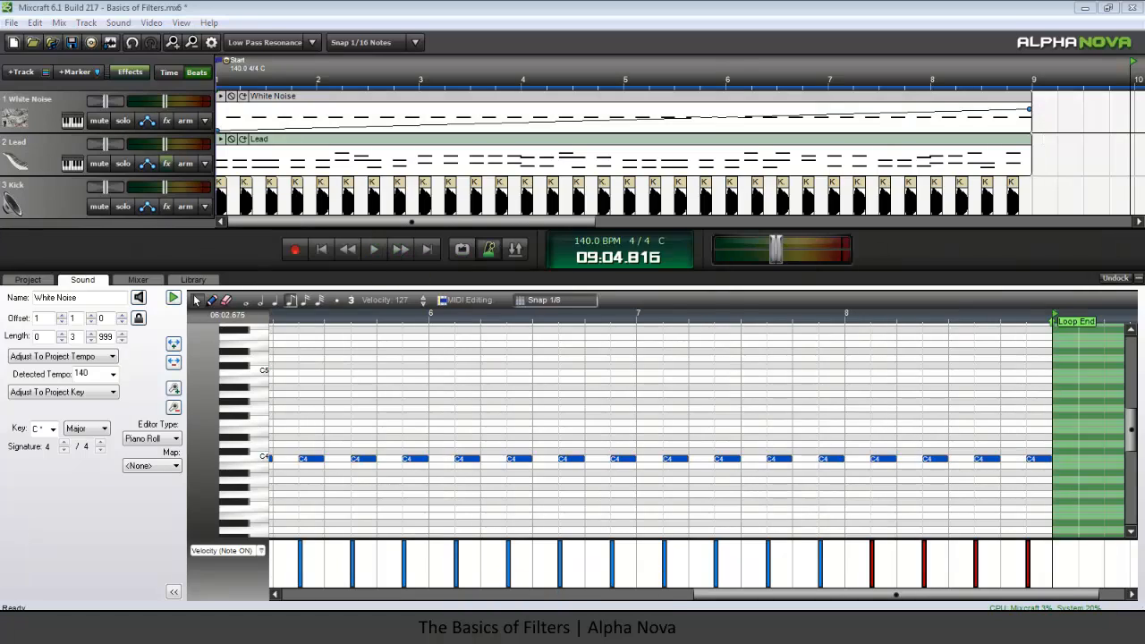